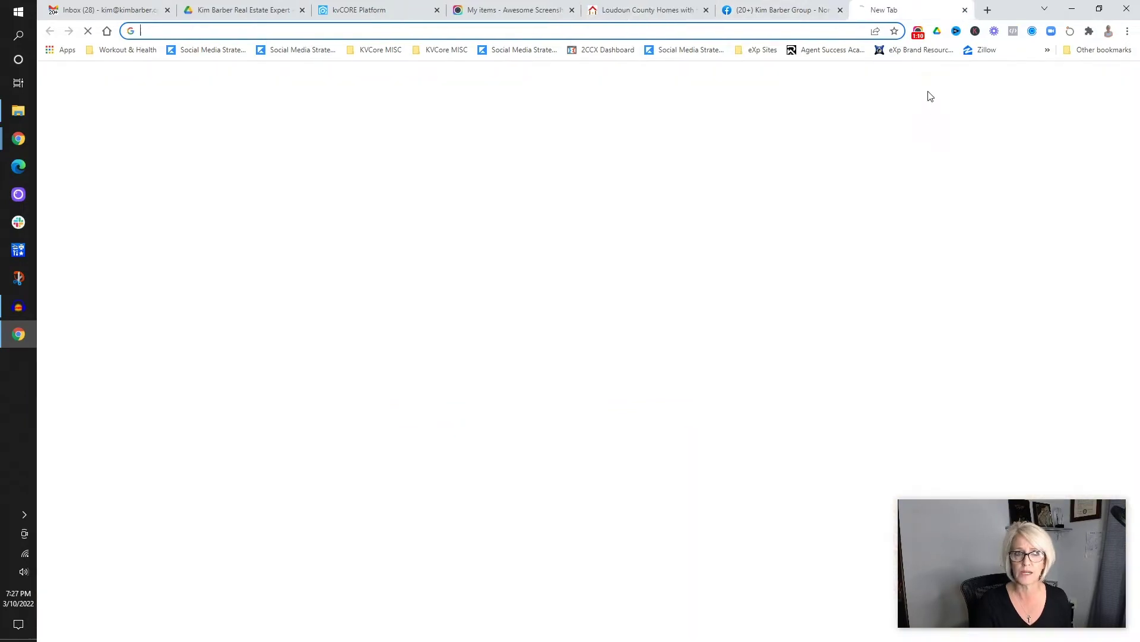
# Step: Open the Your Home Value page of kimbarbergroup.com in the new tab and copy its web address
pyautogui.click(908, 10)
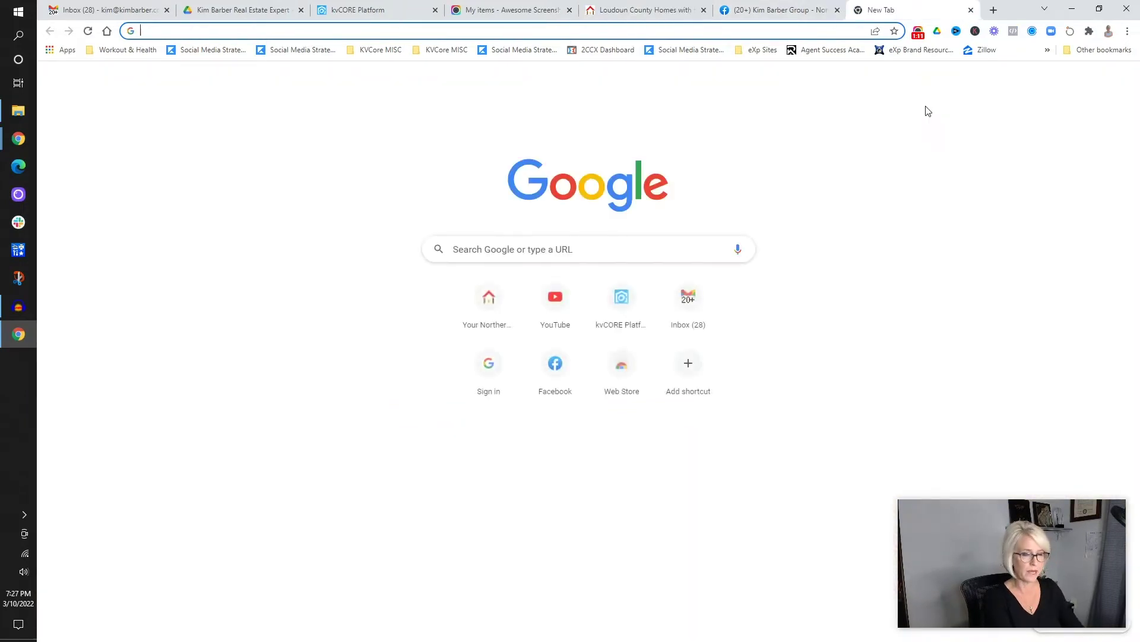
pyautogui.write('kim')
pyautogui.press('Return')
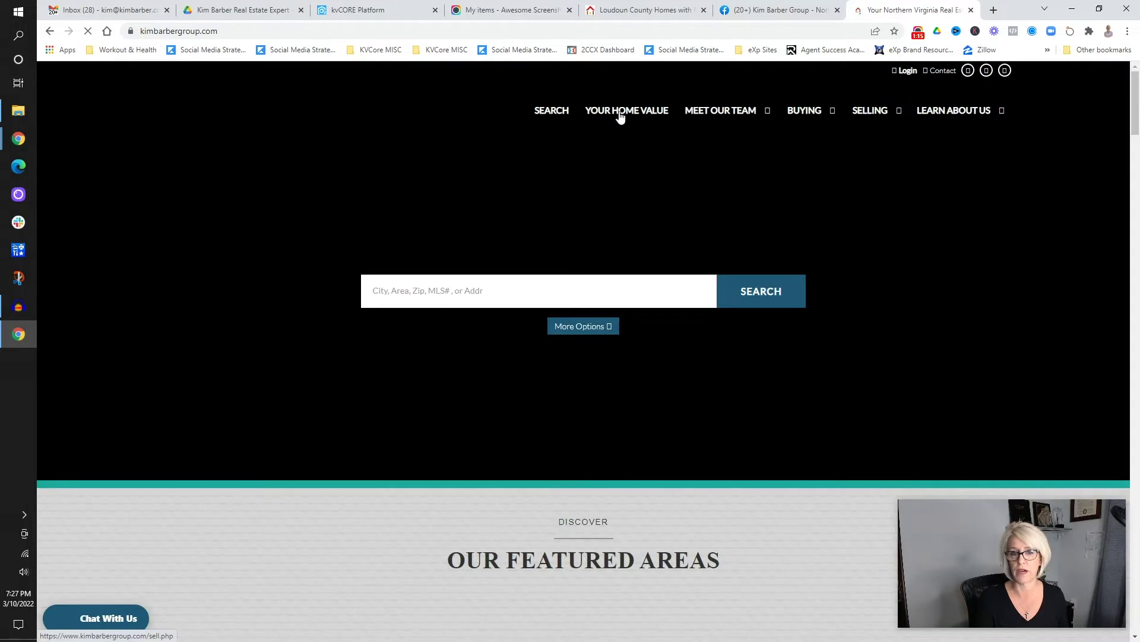
pyautogui.click(621, 117)
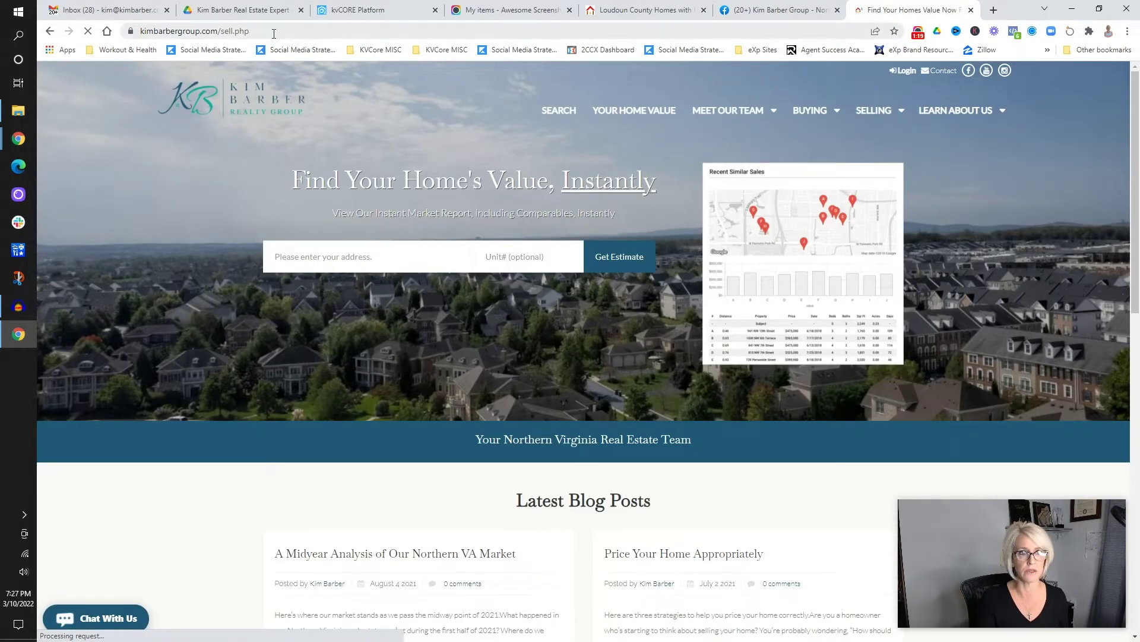
pyautogui.click(237, 33)
pyautogui.hotkey('ctrl', 'c')
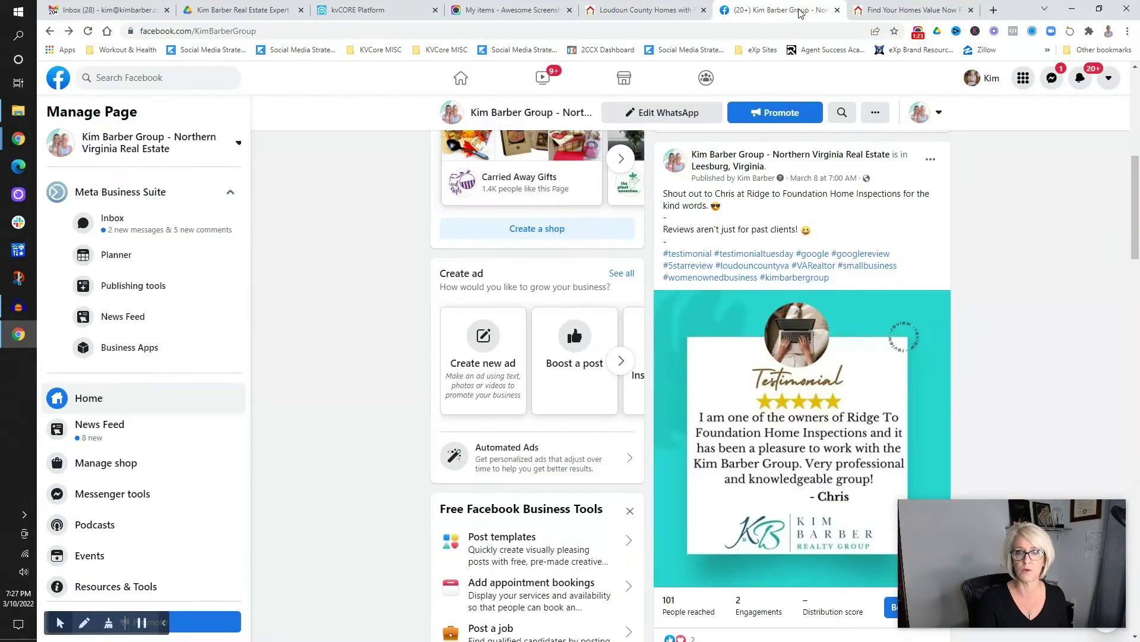
# Step: Start a new post on the Facebook business page, declining the Meta Business Suite offer, and paste the home value link into it
pyautogui.click(801, 11)
pyautogui.scroll(5, 1004, 286)
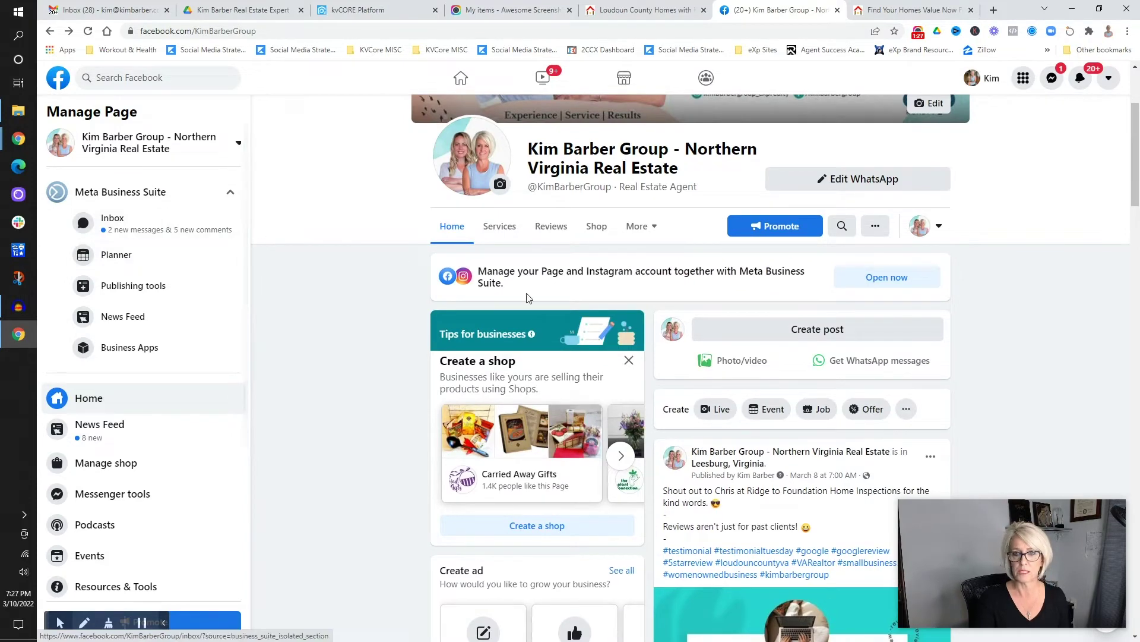
pyautogui.click(808, 331)
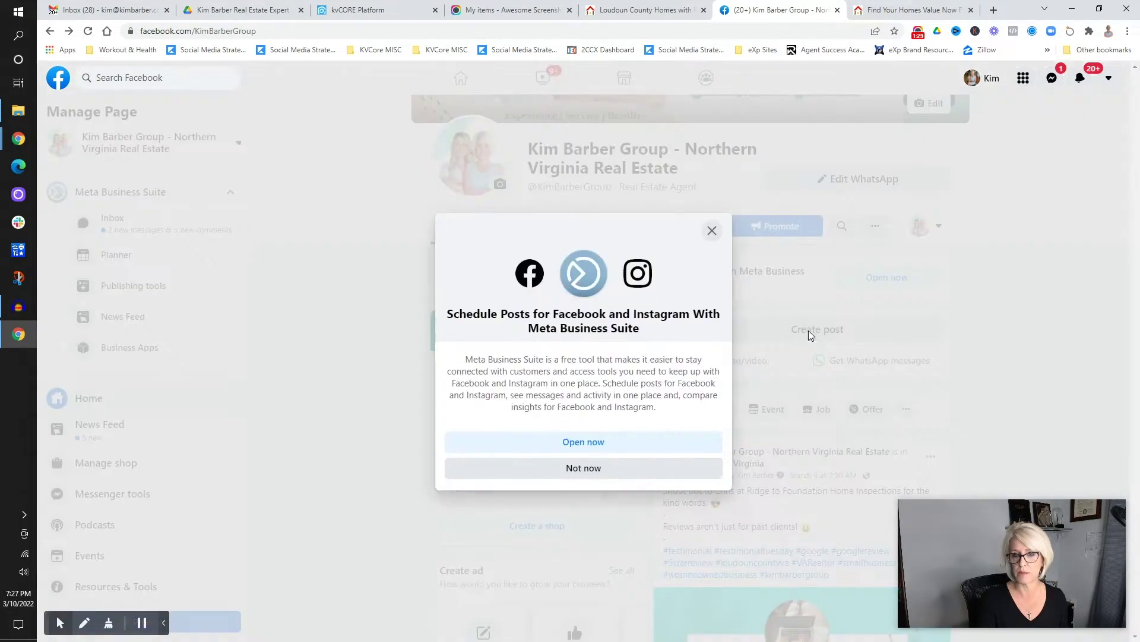
pyautogui.click(578, 471)
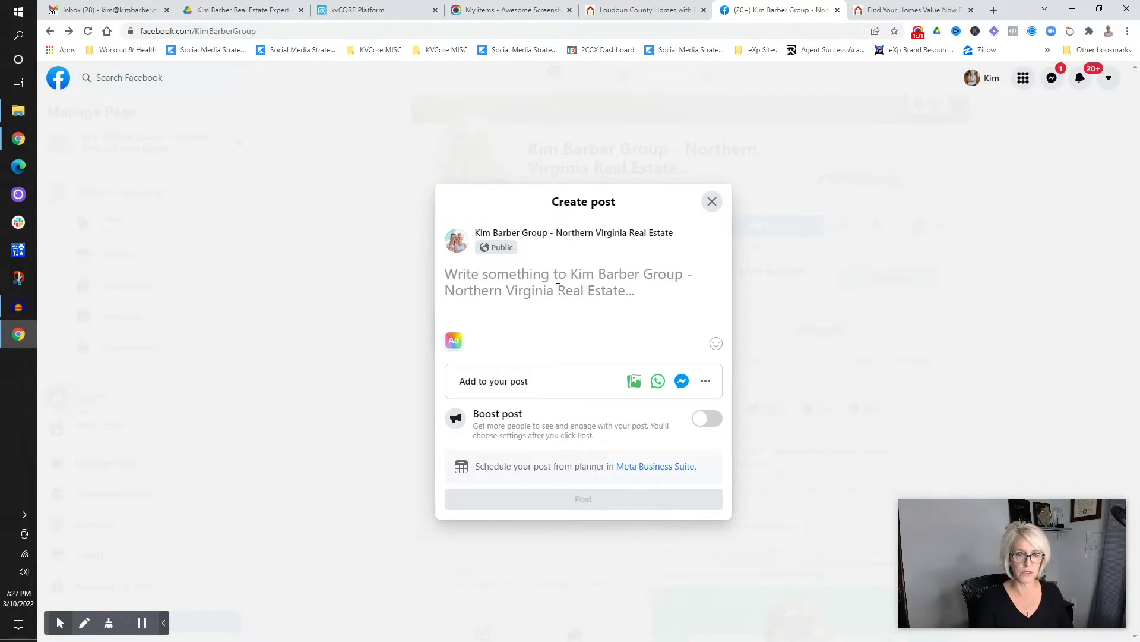
pyautogui.hotkey('ctrl', 'v')
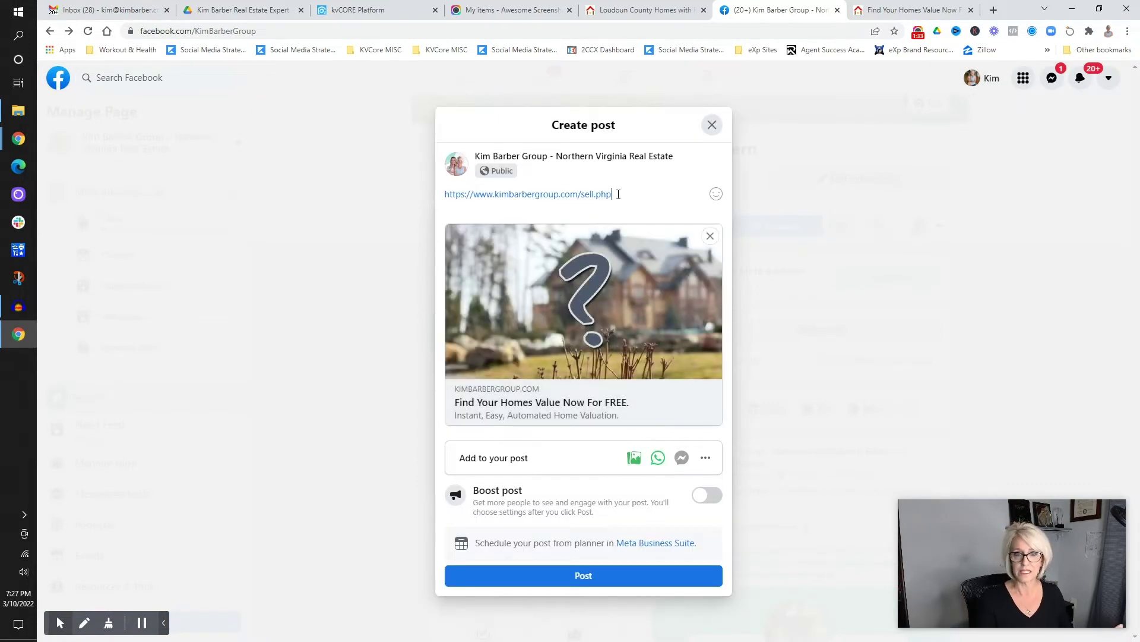
# Step: Replace the link text with "Curious what your home is worth today? Click the link below.", keeping the preview, and publish the post
pyautogui.moveTo(625, 198); pyautogui.dragTo(438, 203)
pyautogui.write('C')
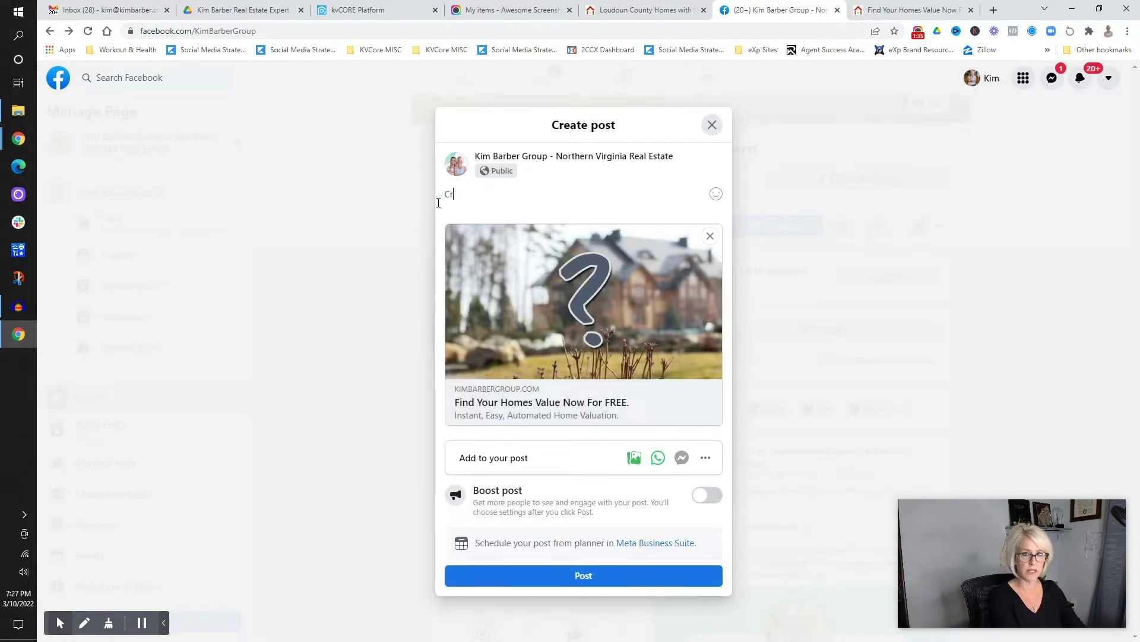
pyautogui.write('urious what your home is wo')
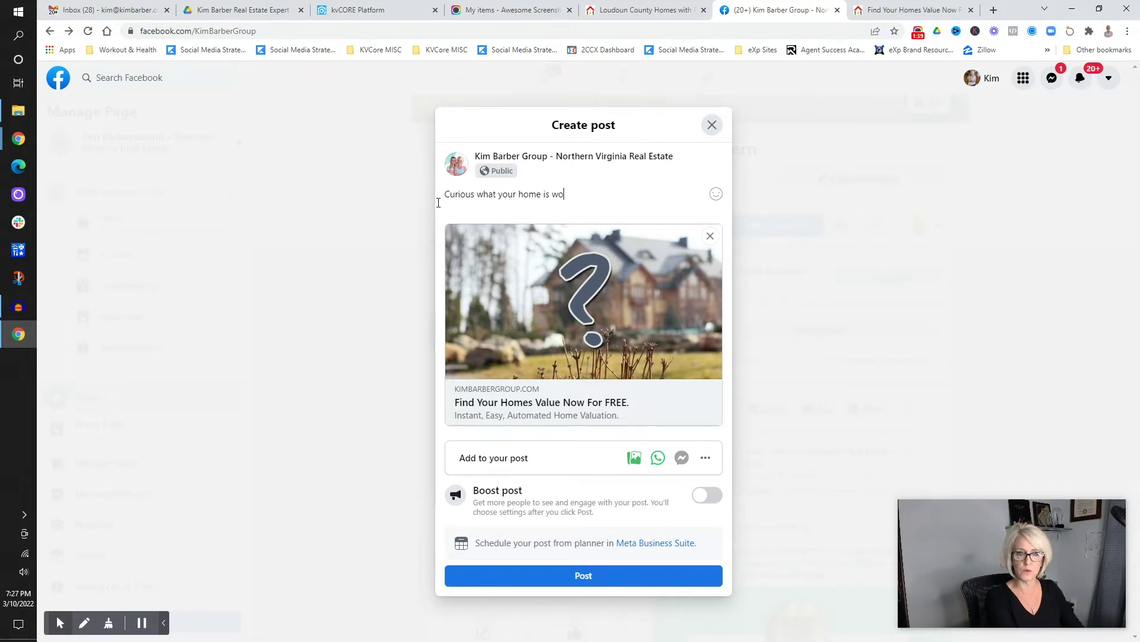
pyautogui.write('rth today?  Click the link below.')
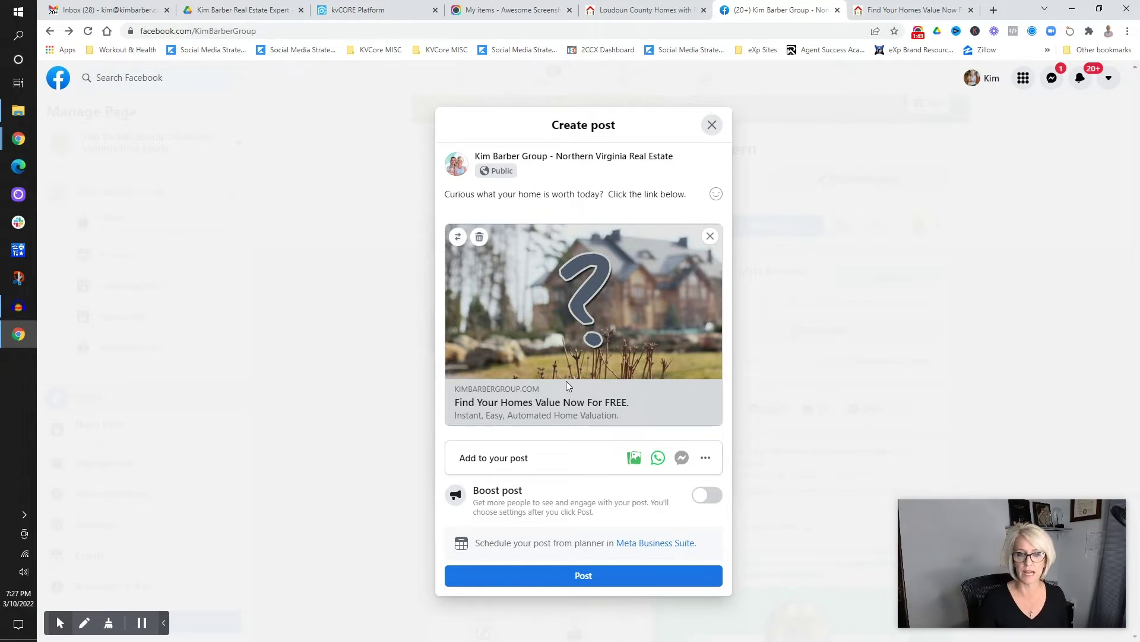
pyautogui.click(579, 574)
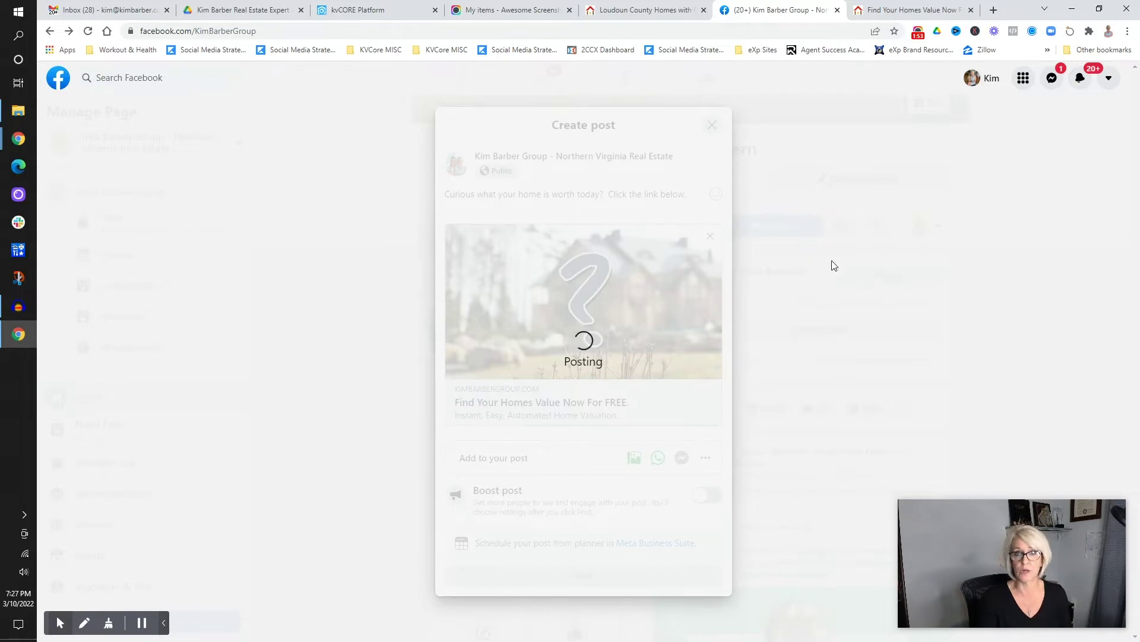
# Step: Close the home value page and bring the newly published post into view on the Facebook page
pyautogui.click(913, 10)
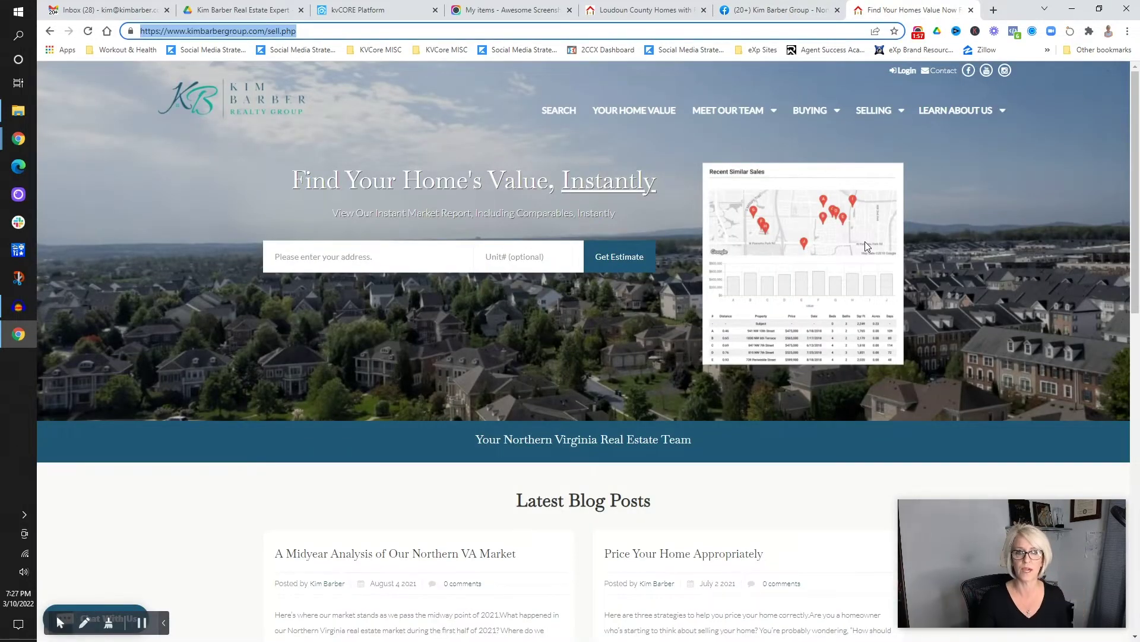
pyautogui.click(971, 10)
pyautogui.click(714, 232)
pyautogui.scroll(-5, 747, 256)
pyautogui.scroll(2, 680, 472)
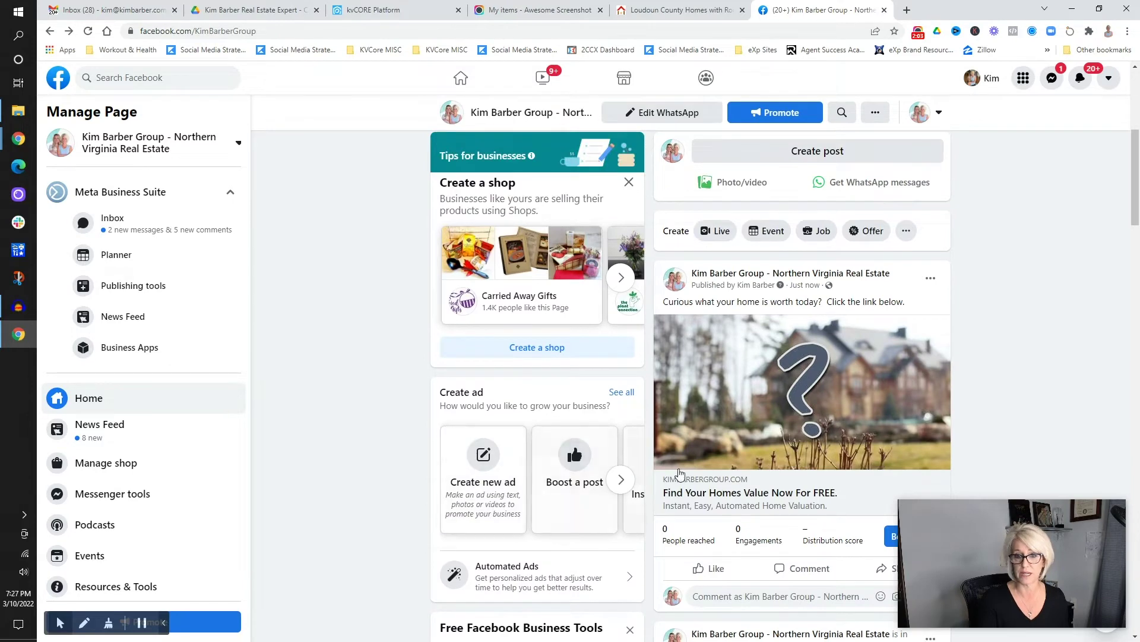
# Step: Test the published post's link preview, review the post's text, and close the linked home value page
pyautogui.click(740, 472)
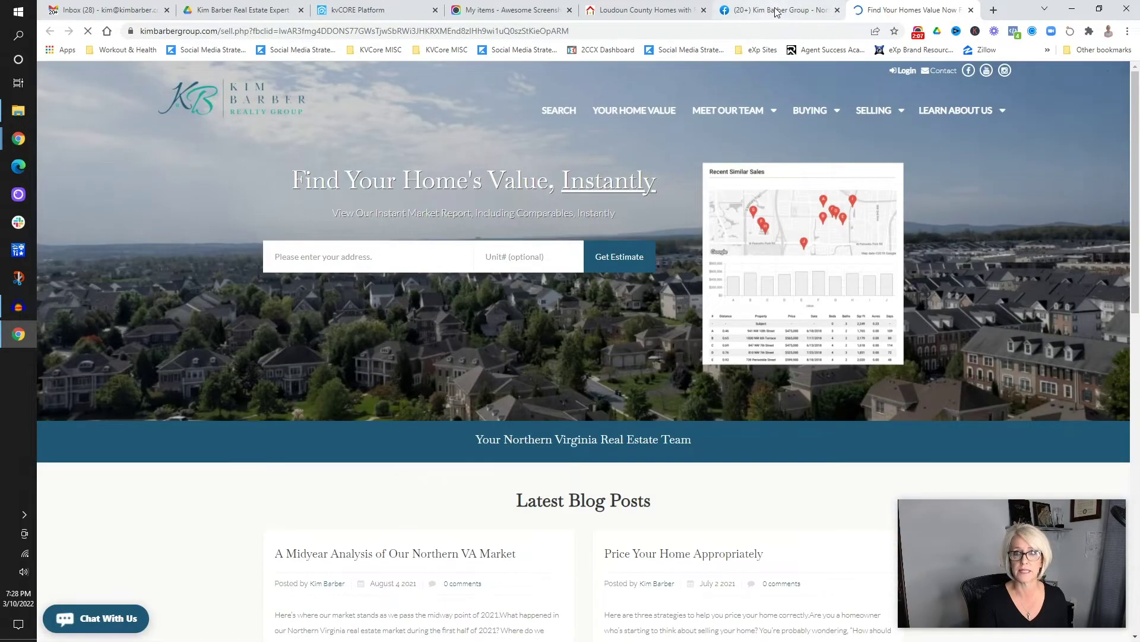
pyautogui.click(775, 13)
pyautogui.moveTo(713, 303); pyautogui.dragTo(911, 309)
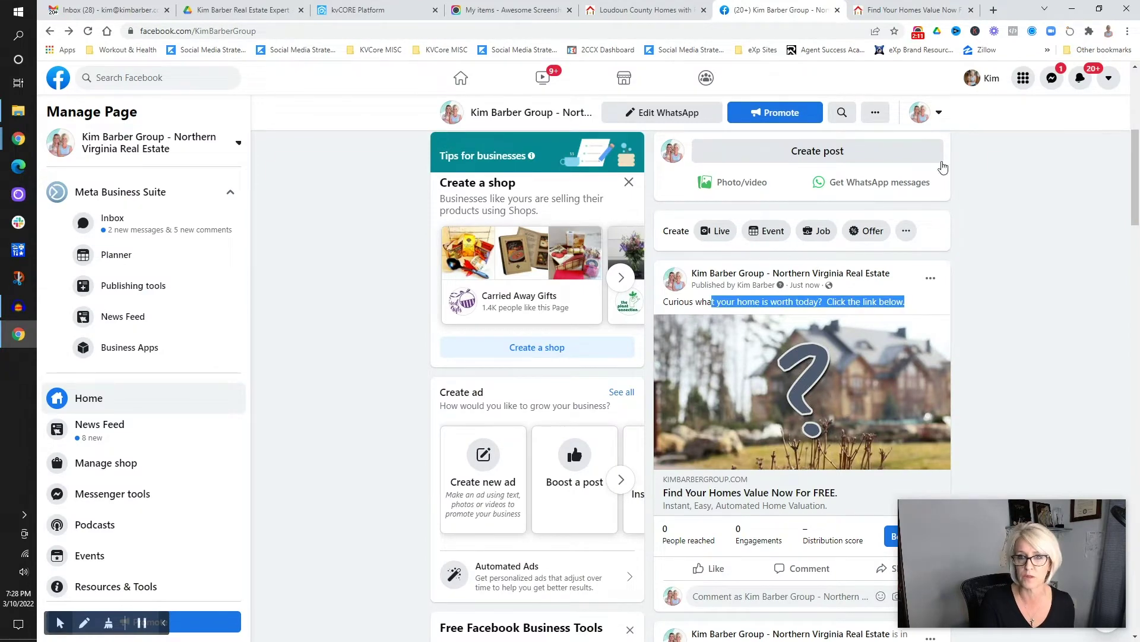
pyautogui.click(879, 10)
pyautogui.click(971, 10)
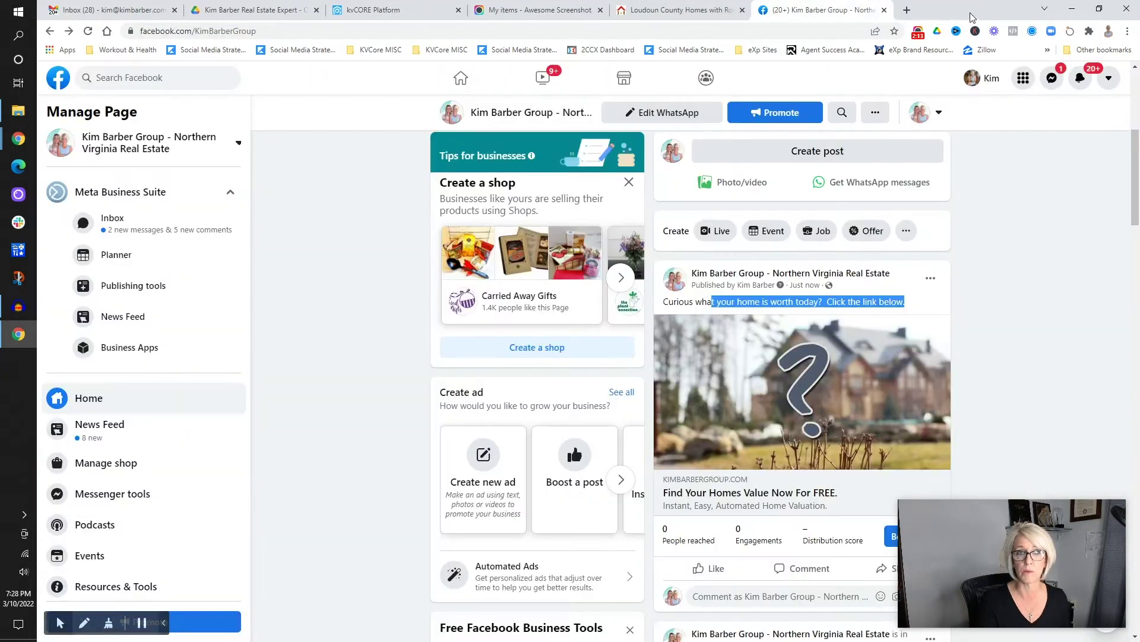
# Step: Switch to kvCORE, open the Lead Engine's landing page builder and review the available landing page types
pyautogui.click(371, 10)
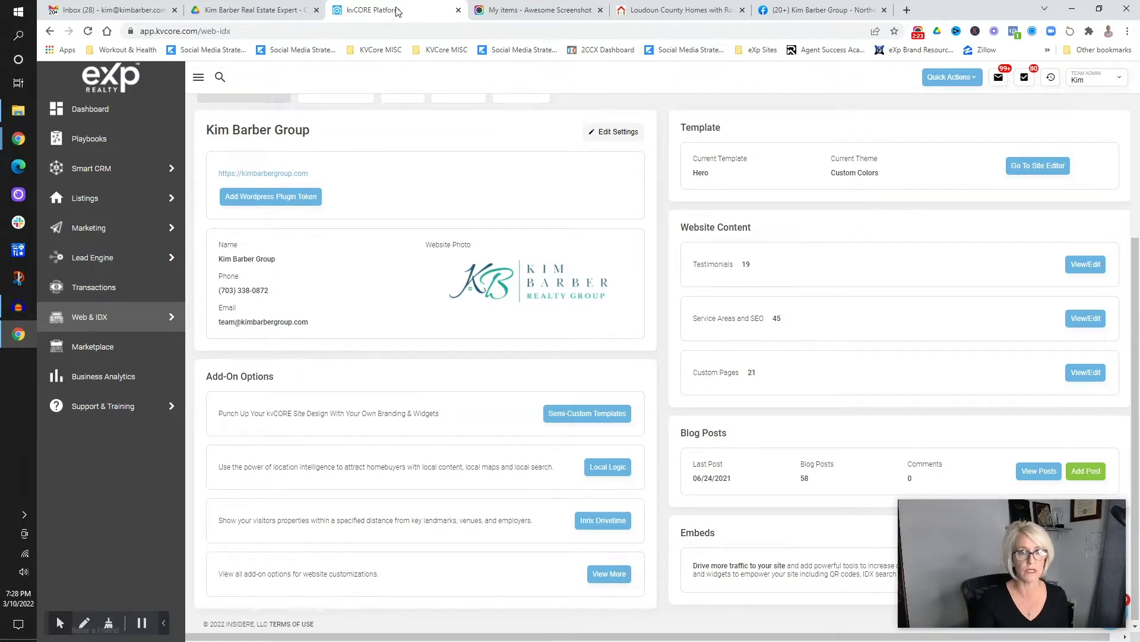
pyautogui.scroll(5, 415, 156)
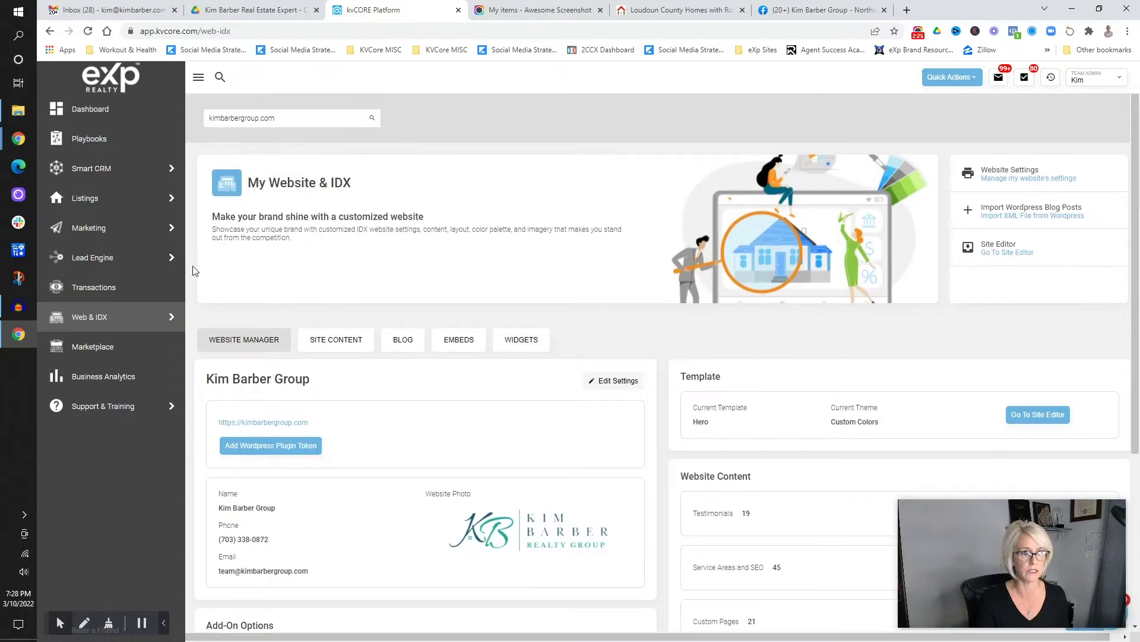
pyautogui.moveTo(176, 266)
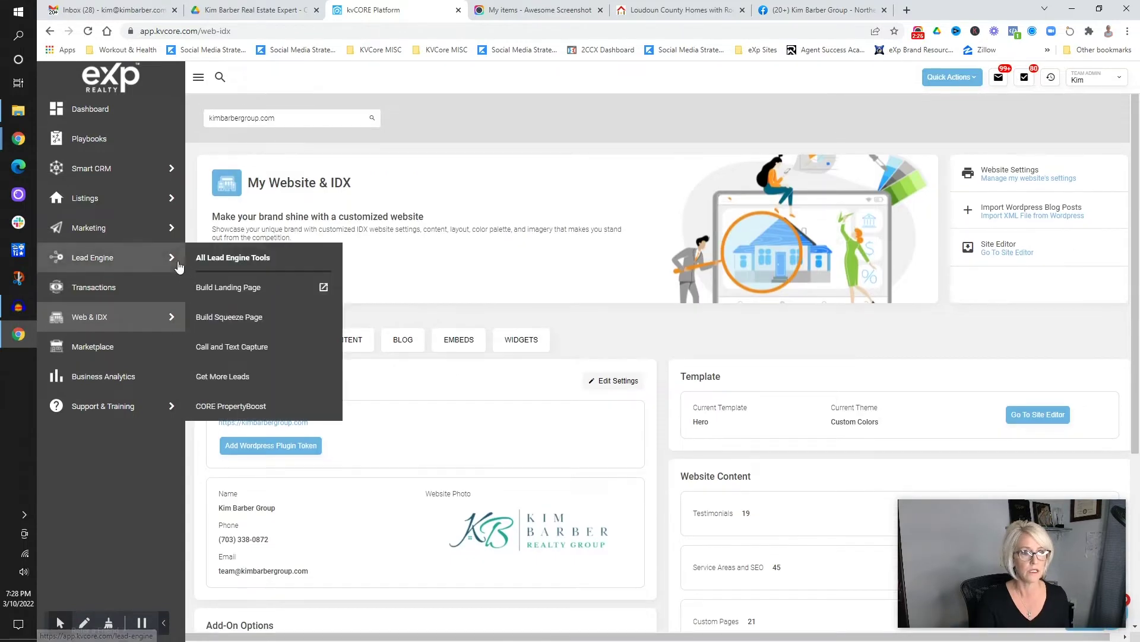
pyautogui.click(231, 288)
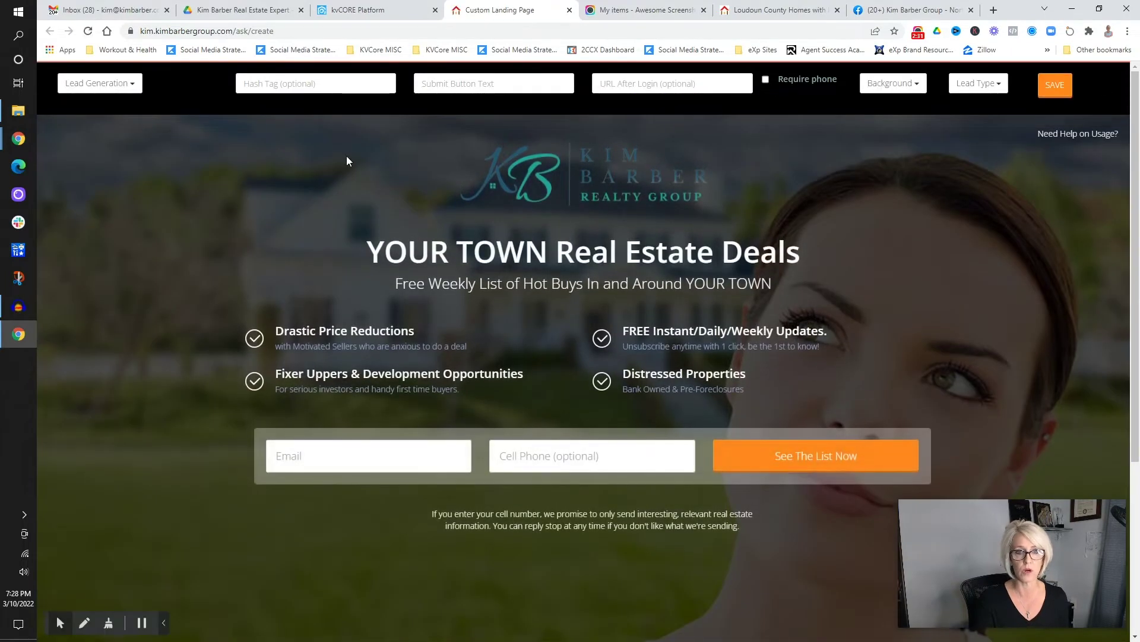
pyautogui.click(138, 87)
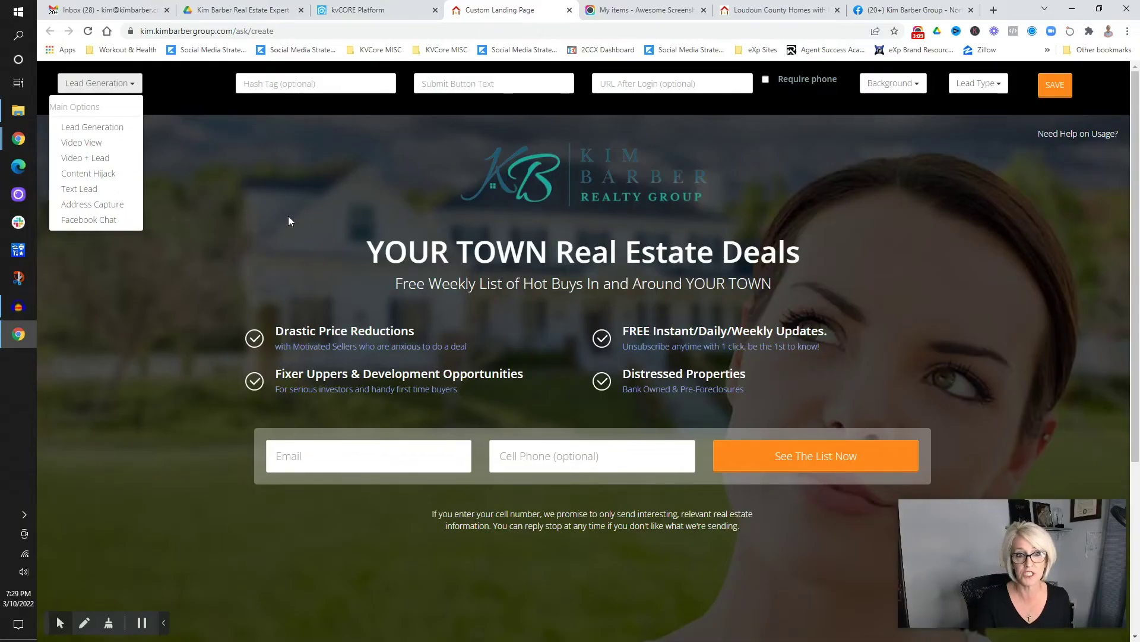
pyautogui.click(253, 199)
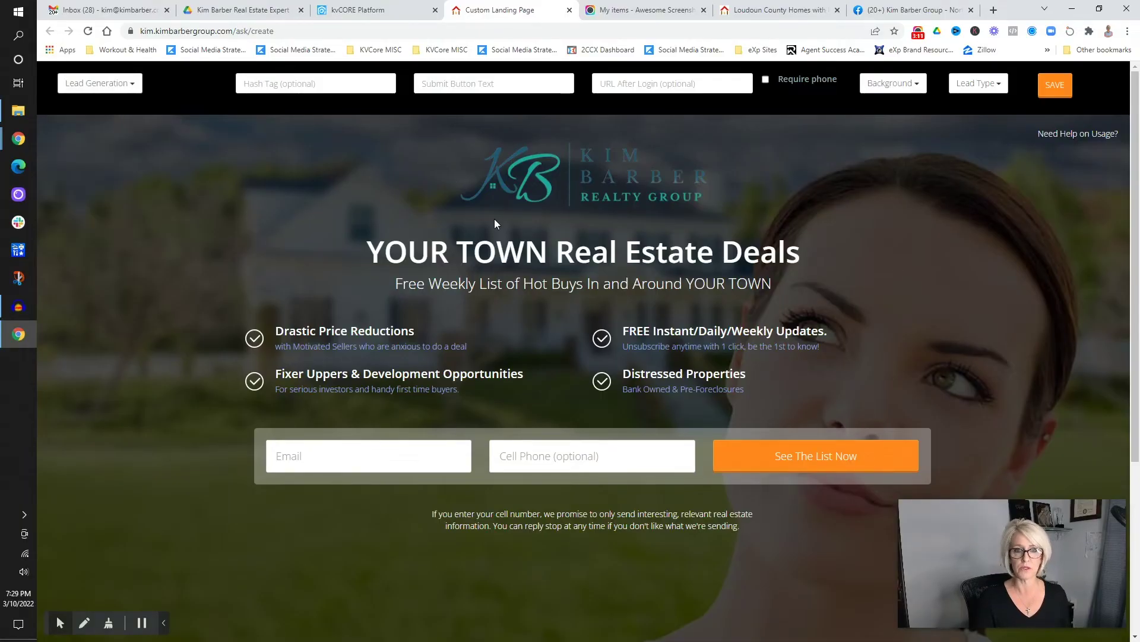
# Step: Replace the landing page's main headline with "Luxury Homes in Loudoun County, Virginia"
pyautogui.click(521, 258)
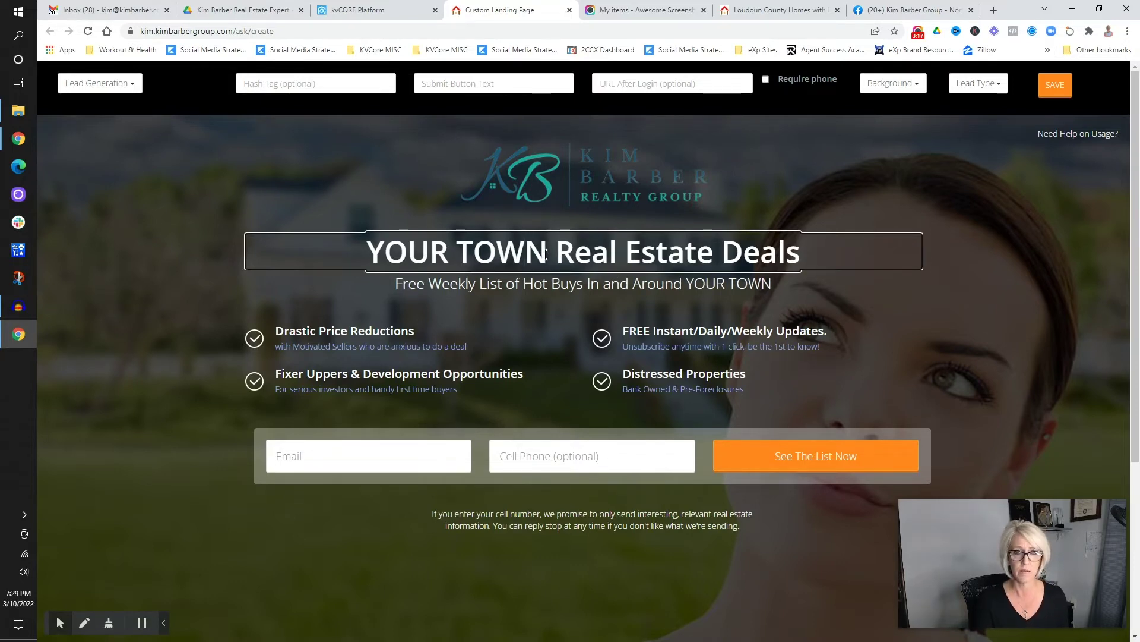
pyautogui.moveTo(368, 252); pyautogui.dragTo(796, 266)
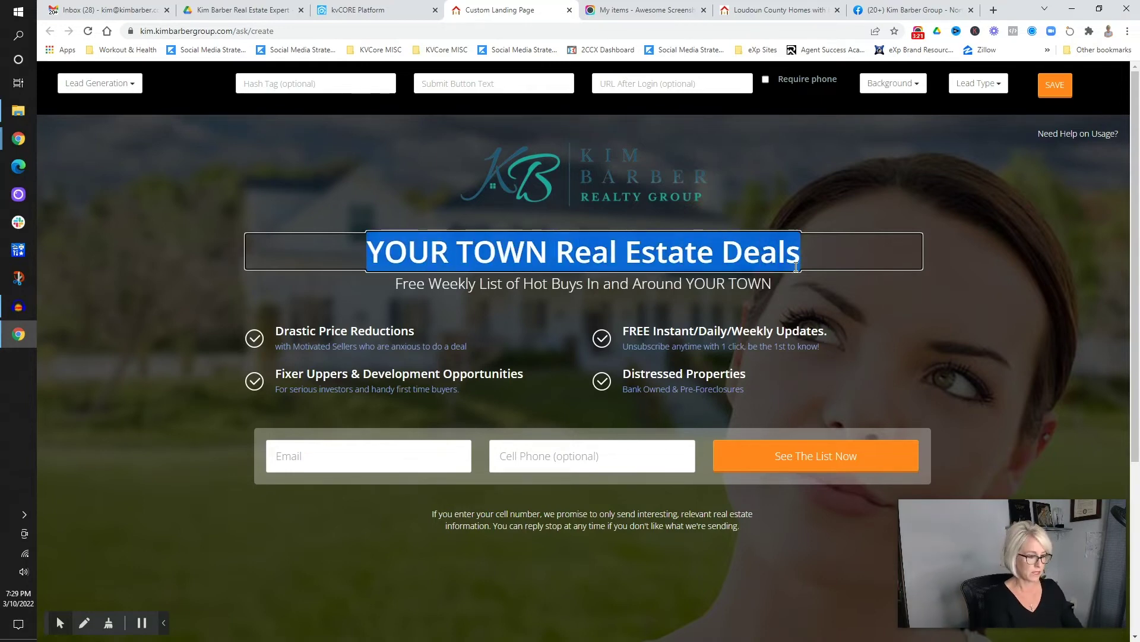
pyautogui.write('Luxury Homes in Loudoun County, Virginia')
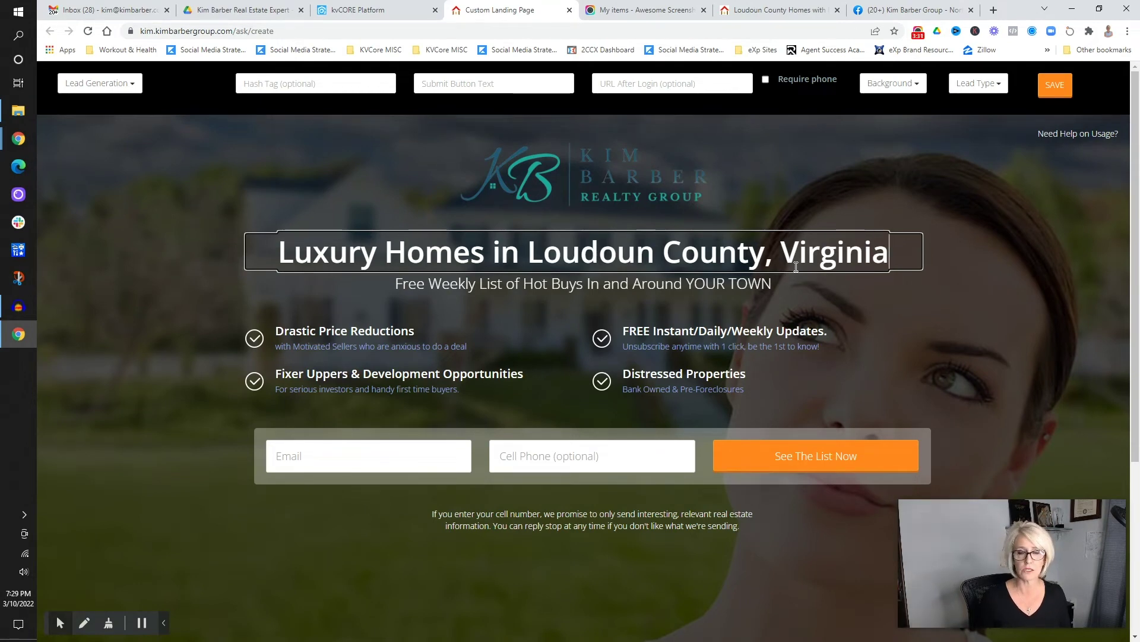
# Step: Change the landing page's subheading to "Free Weekly List of Luxury Homes in Ashburn, Hamilton, Purcellville"
pyautogui.click(615, 285)
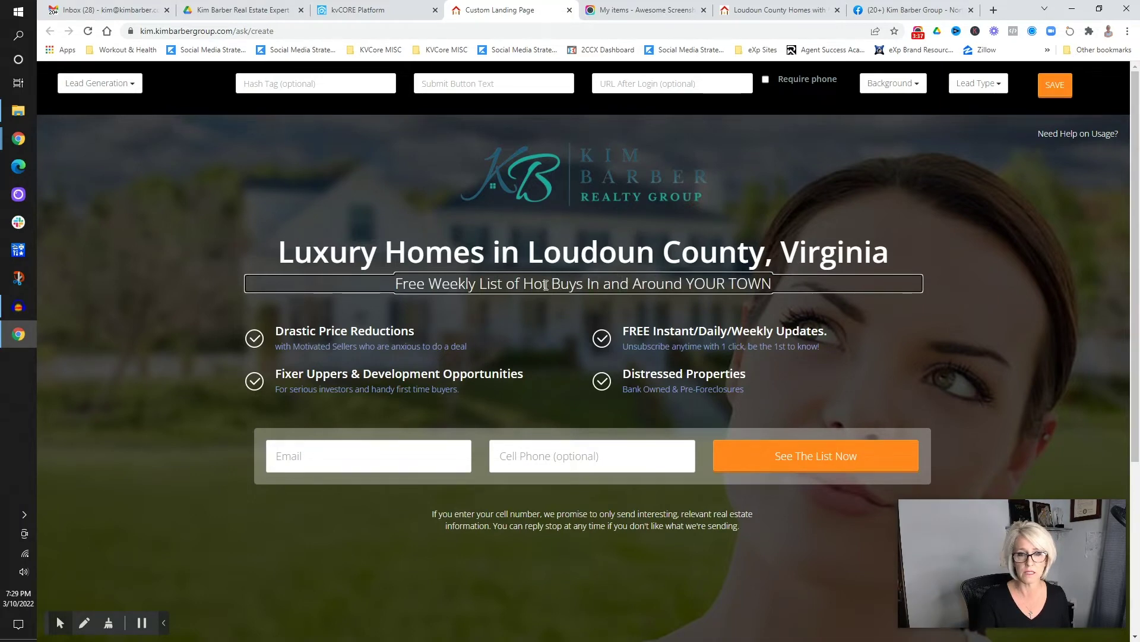
pyautogui.moveTo(526, 285); pyautogui.dragTo(776, 290)
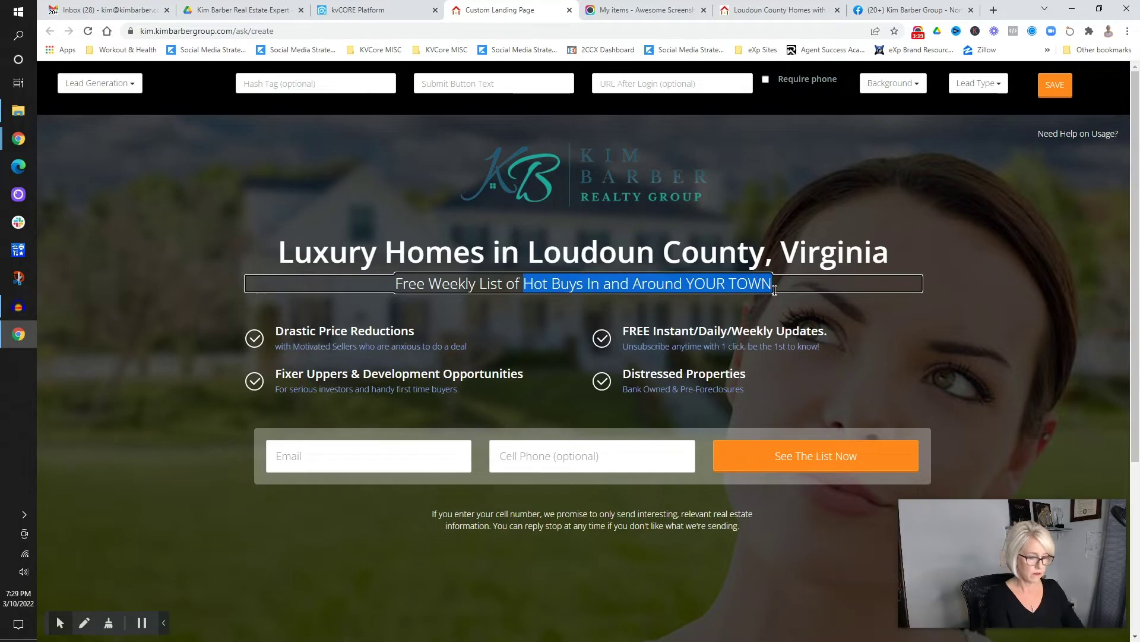
pyautogui.write('Luxury Homes in L')
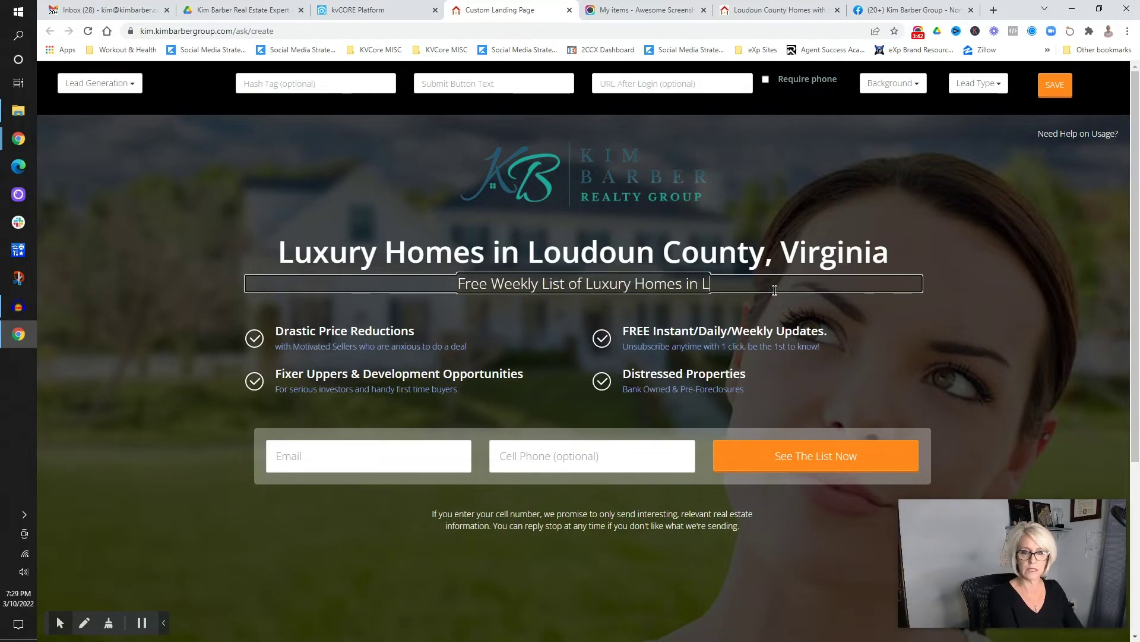
pyautogui.press('BackSpace')
pyautogui.write('Our Area')
pyautogui.press('BackSpace')
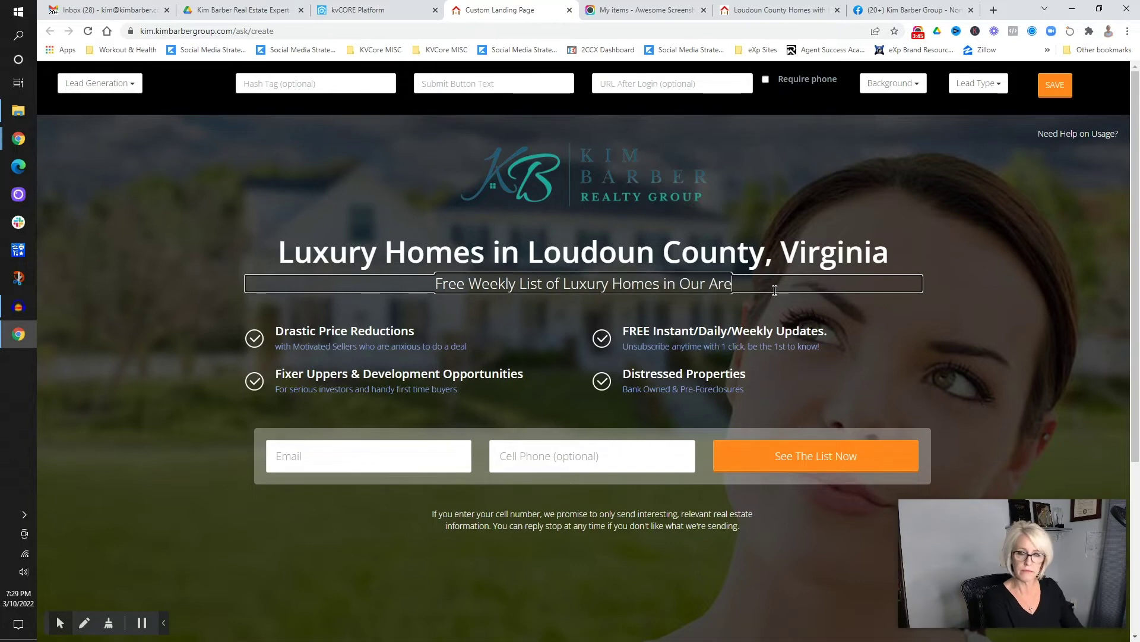
pyautogui.press('BackSpace')
pyautogui.press('BackSpace')
pyautogui.press('BackSpace')
pyautogui.press('BackSpace')
pyautogui.press('BackSpace')
pyautogui.press('BackSpace')
pyautogui.press('BackSpace')
pyautogui.write('SA')
pyautogui.press('BackSpace')
pyautogui.press('BackSpace')
pyautogui.write('Ashburn, Hamilt')
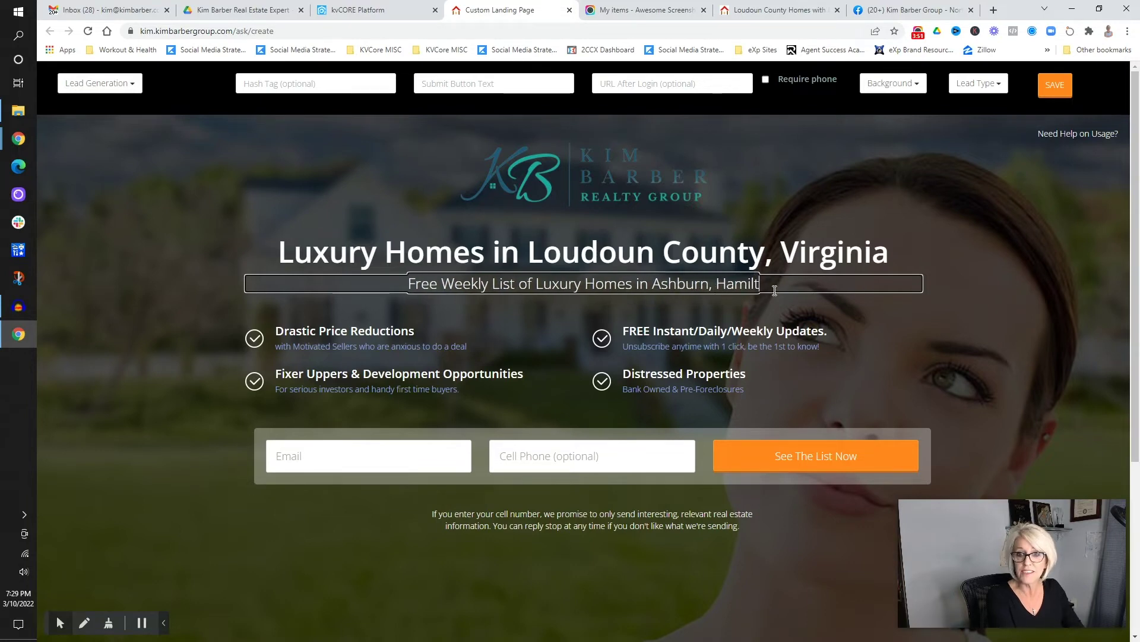
pyautogui.write('on, ')
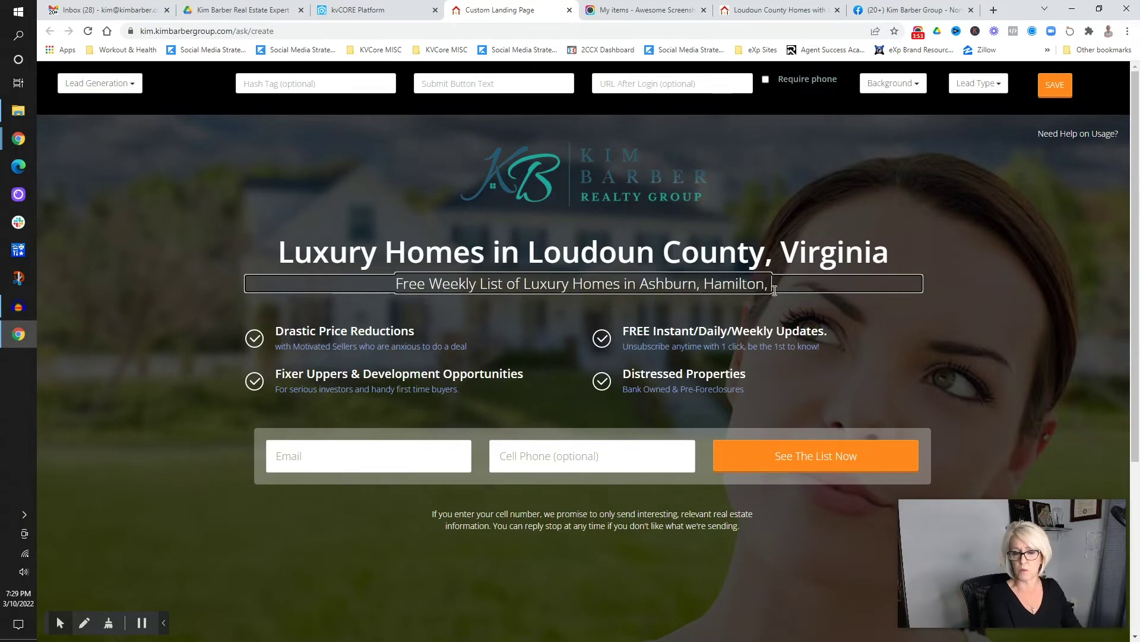
pyautogui.write('Purcellville')
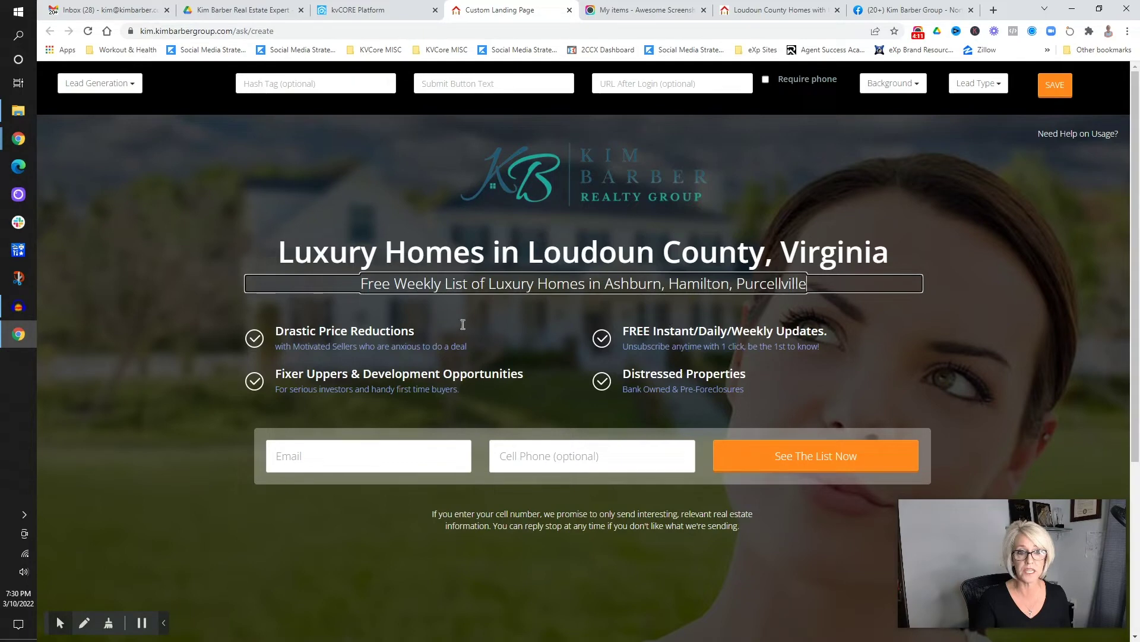
# Step: Replace the feature heading "Drastic Price Reductions" with "Homes with over .5 acres"
pyautogui.click(380, 330)
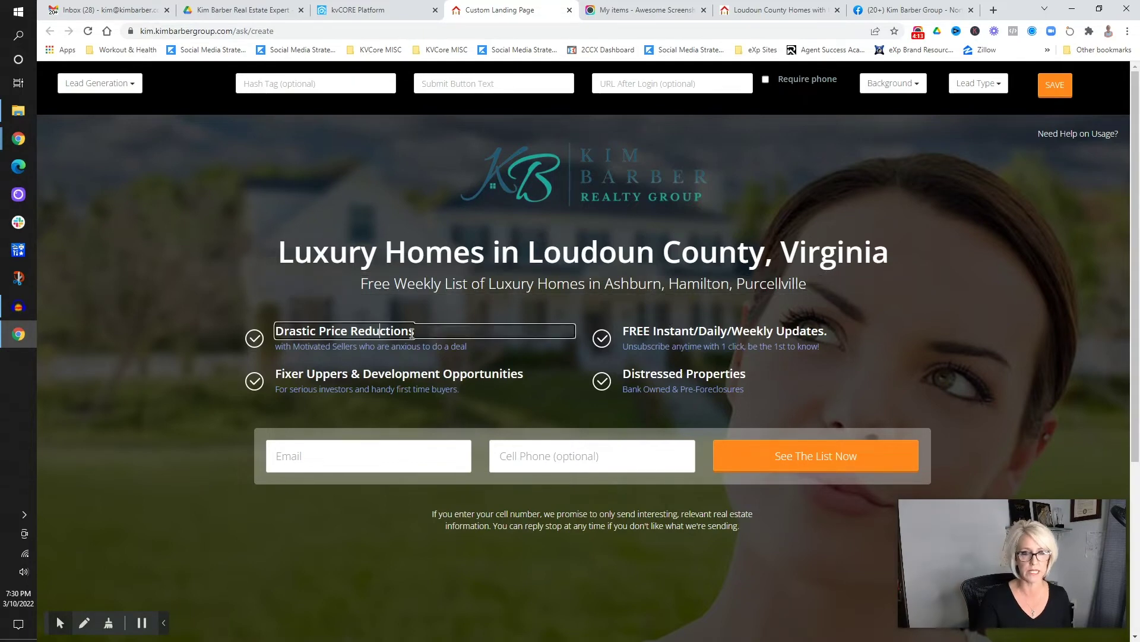
pyautogui.moveTo(411, 333); pyautogui.dragTo(281, 333)
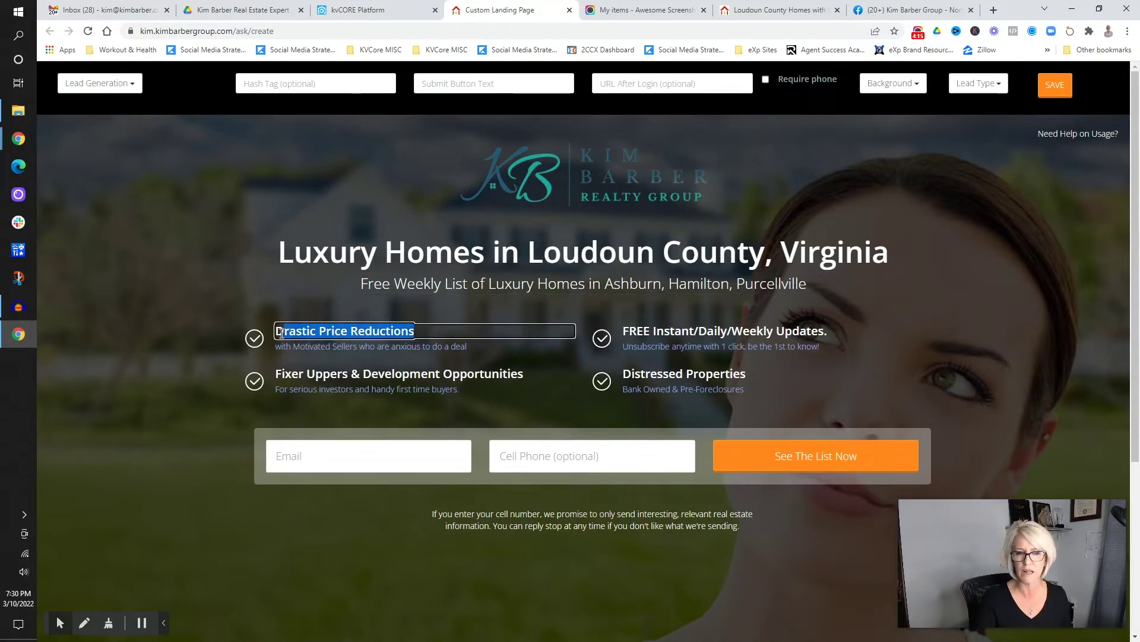
pyautogui.press('BackSpace')
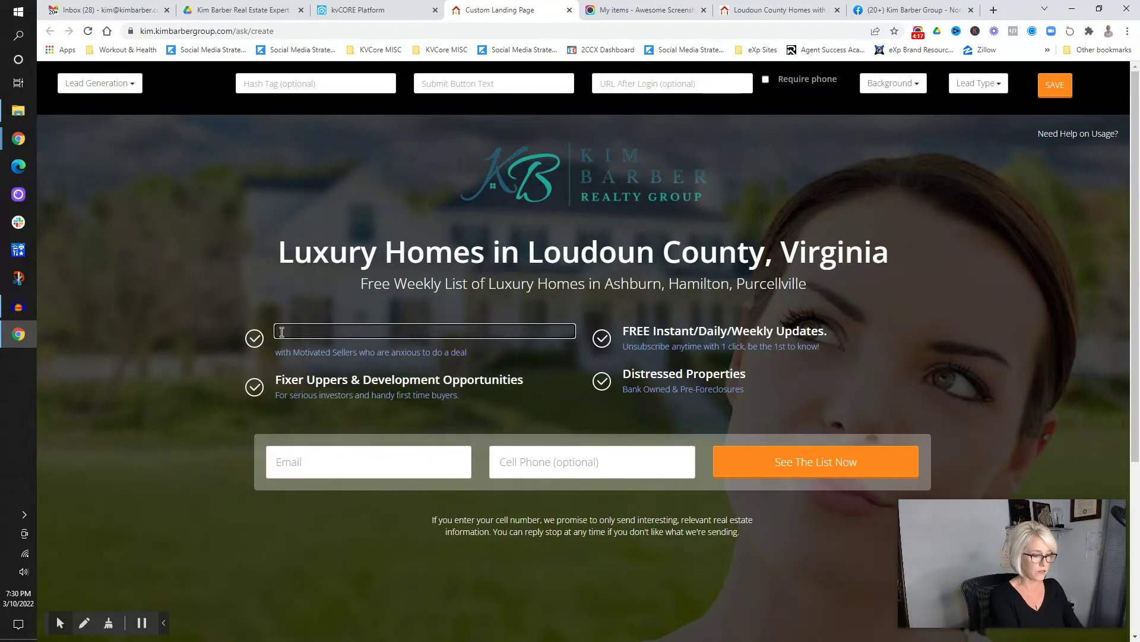
pyautogui.write('Hom')
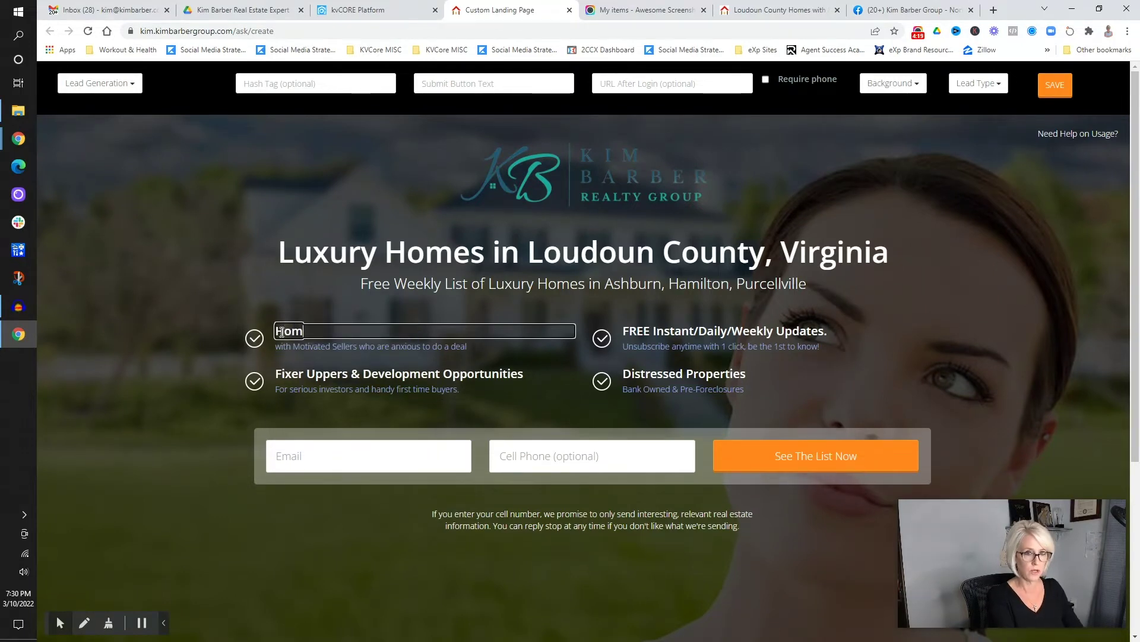
pyautogui.write('es with over .5 acres')
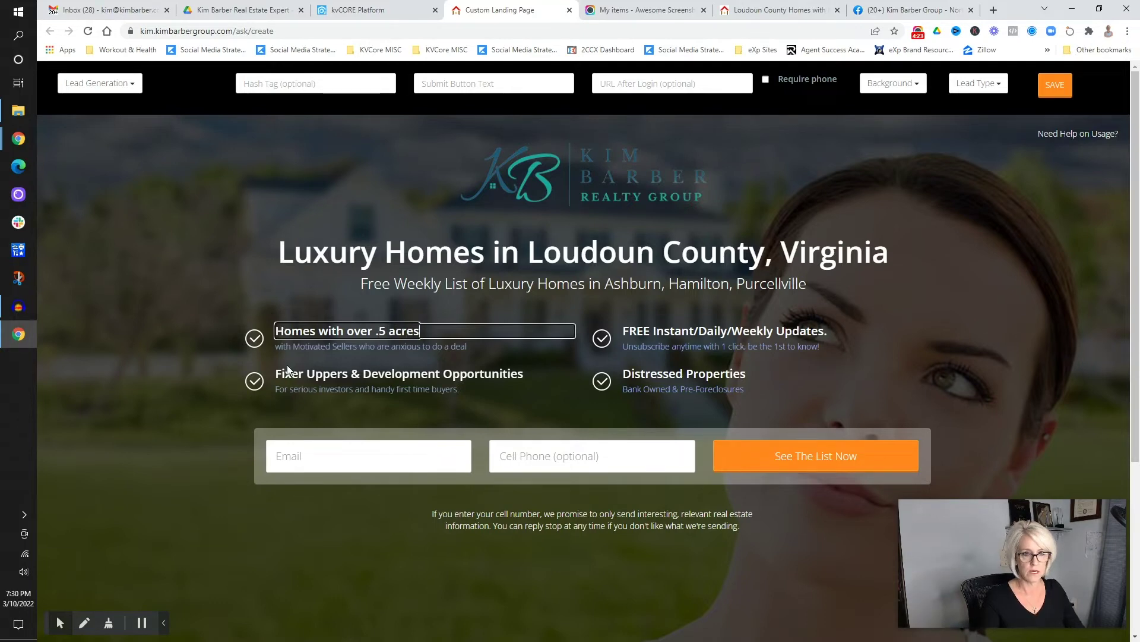
# Step: Replace the feature heading "Fixer Uppers & Development Opportunities" with "New Construction Homes Included"
pyautogui.click(371, 374)
pyautogui.moveTo(526, 374); pyautogui.dragTo(289, 374)
pyautogui.press('BackSpace')
pyautogui.write('N')
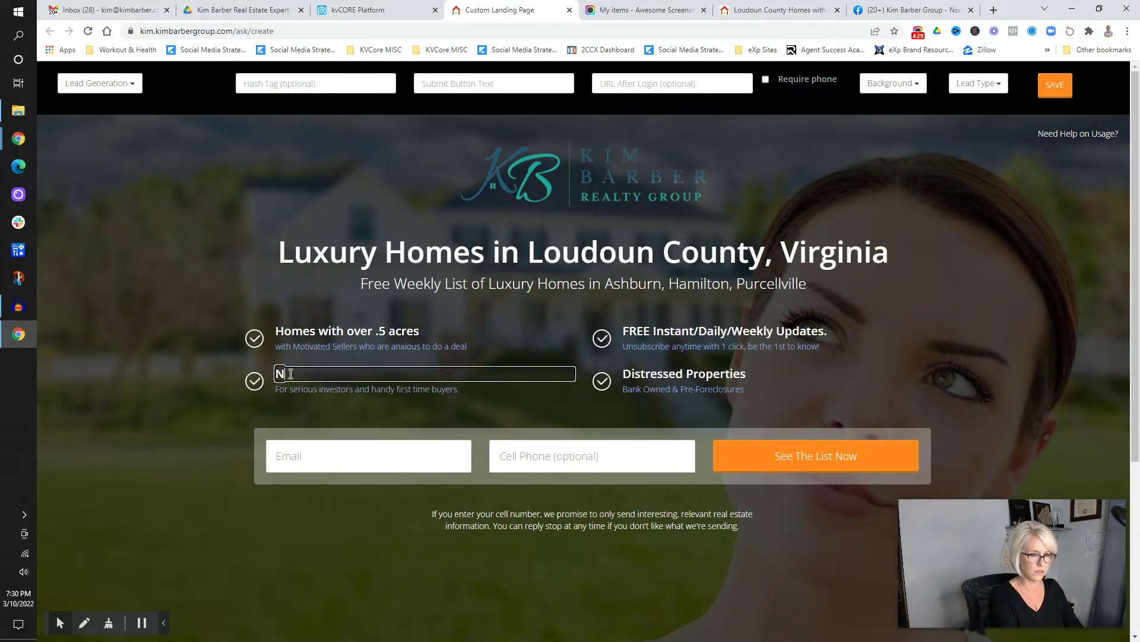
pyautogui.write('ew Constru')
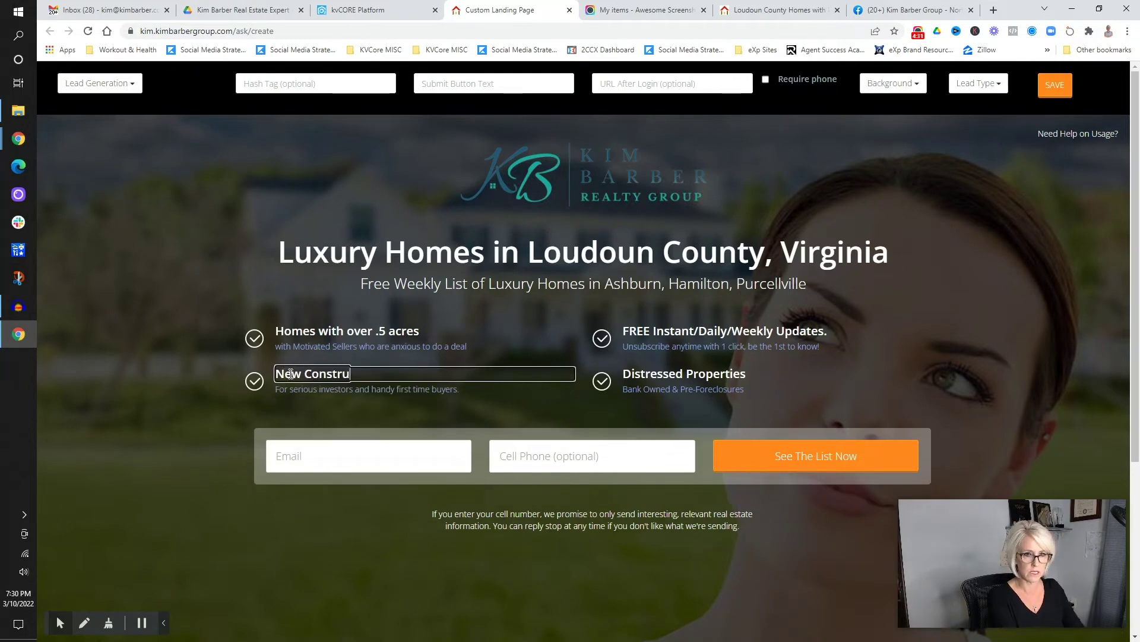
pyautogui.write('ction Homes')
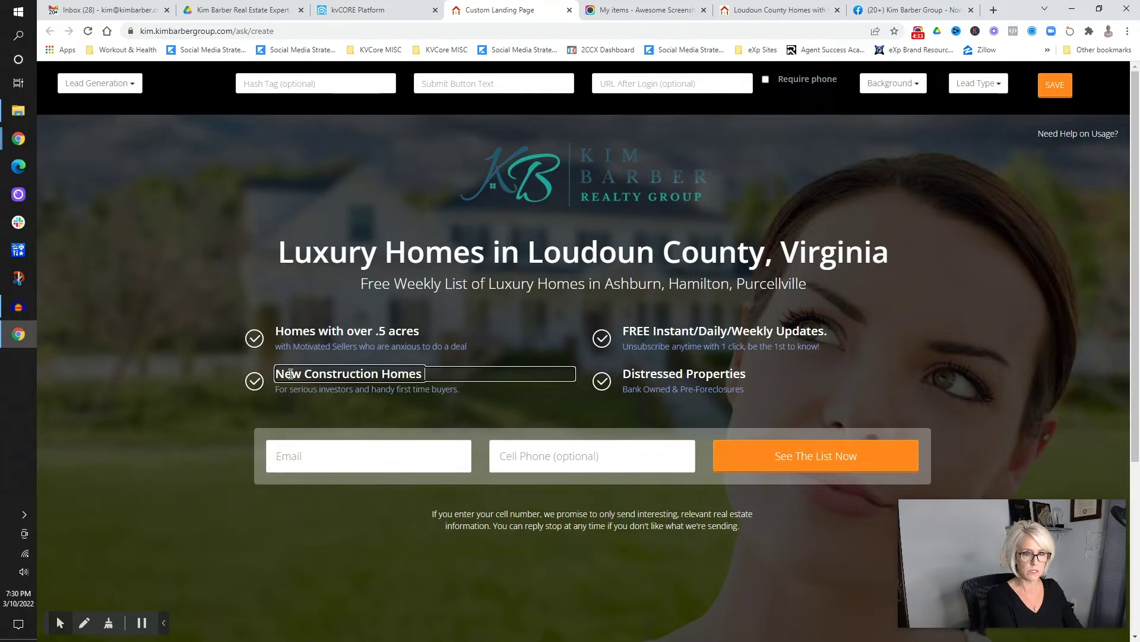
pyautogui.write(' Included')
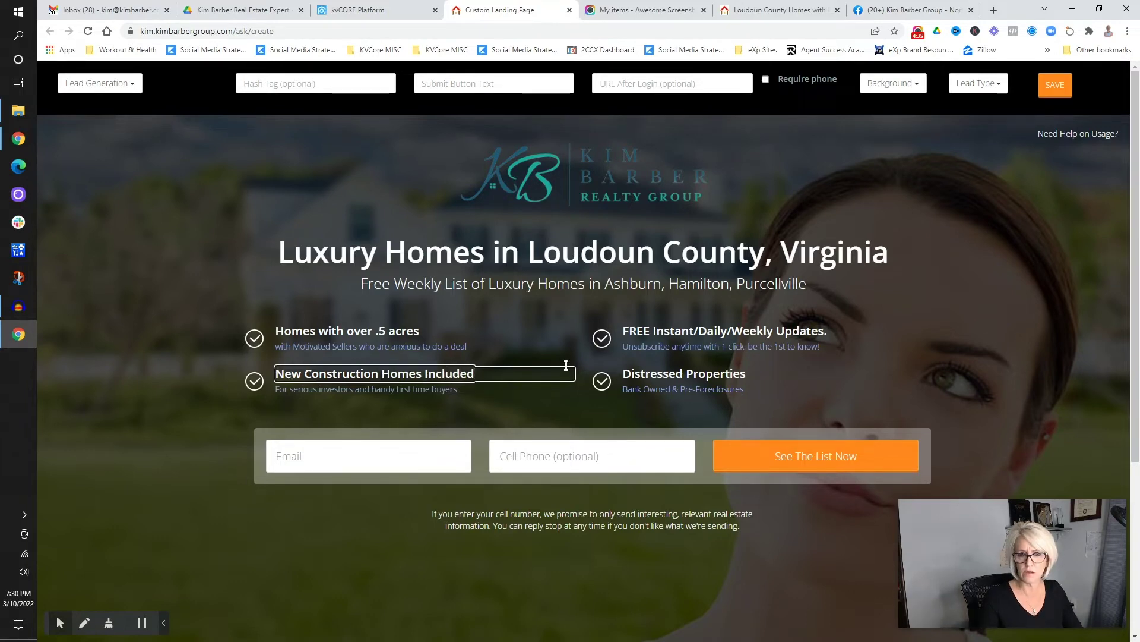
# Step: Replace the feature heading "Distressed Properties" with "Horse Properties"
pyautogui.click(713, 331)
pyautogui.click(728, 374)
pyautogui.moveTo(751, 374); pyautogui.dragTo(618, 375)
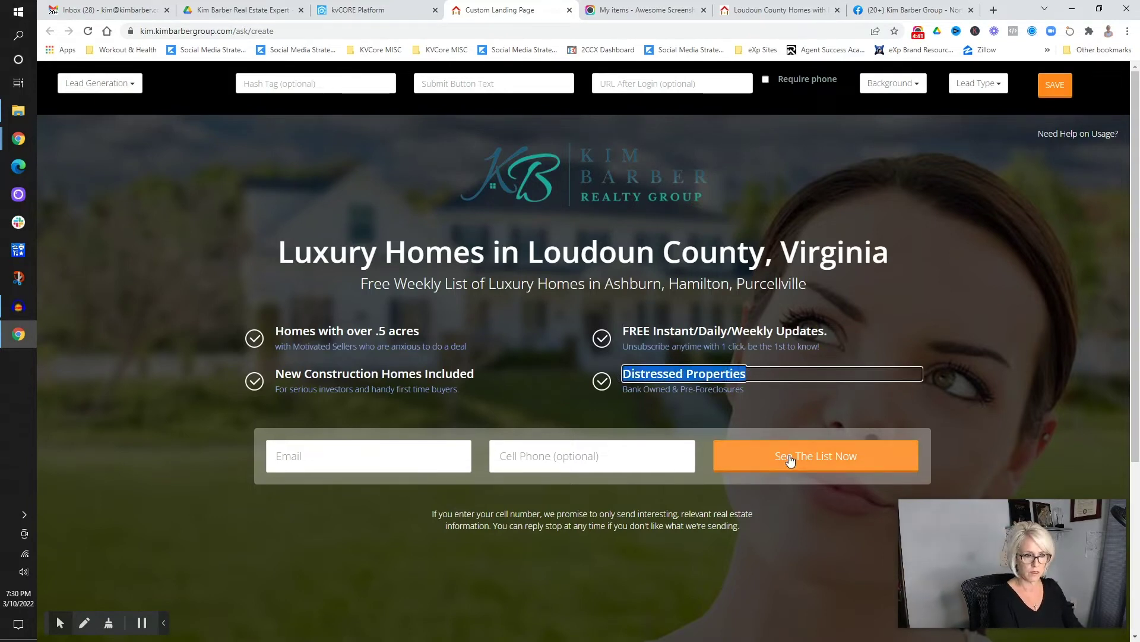
pyautogui.write('Horse P')
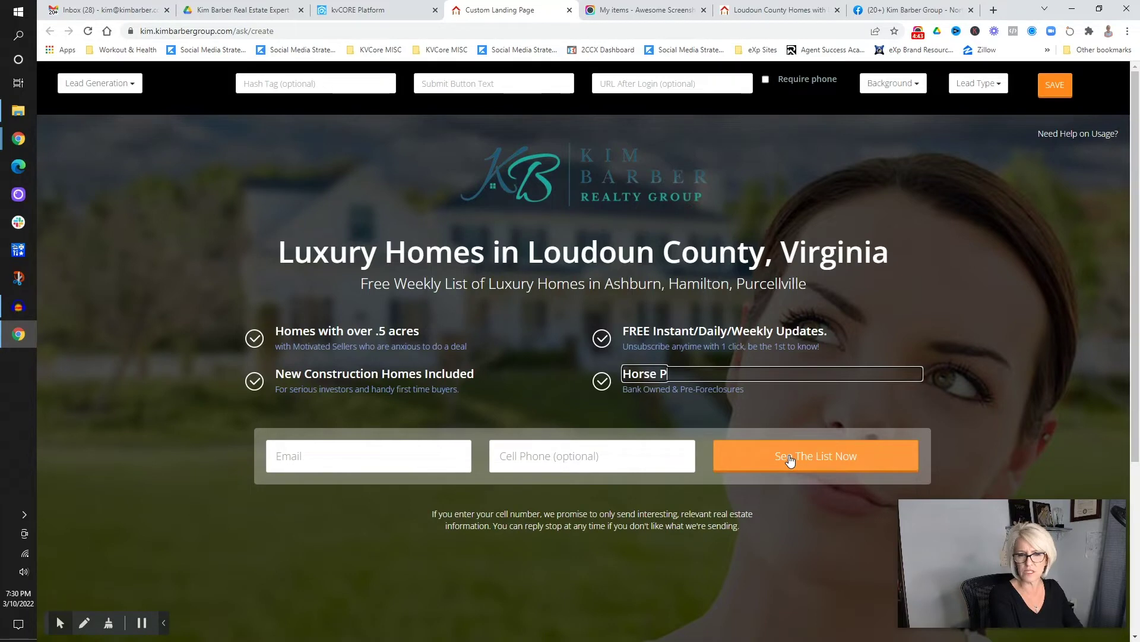
pyautogui.write('roperties')
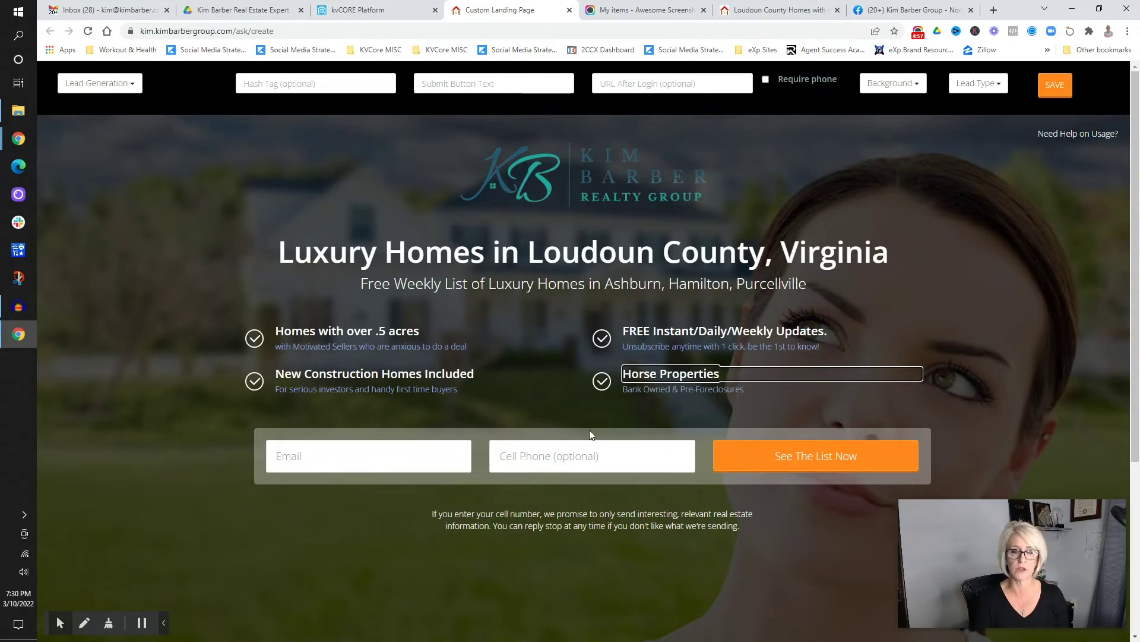
pyautogui.click(590, 463)
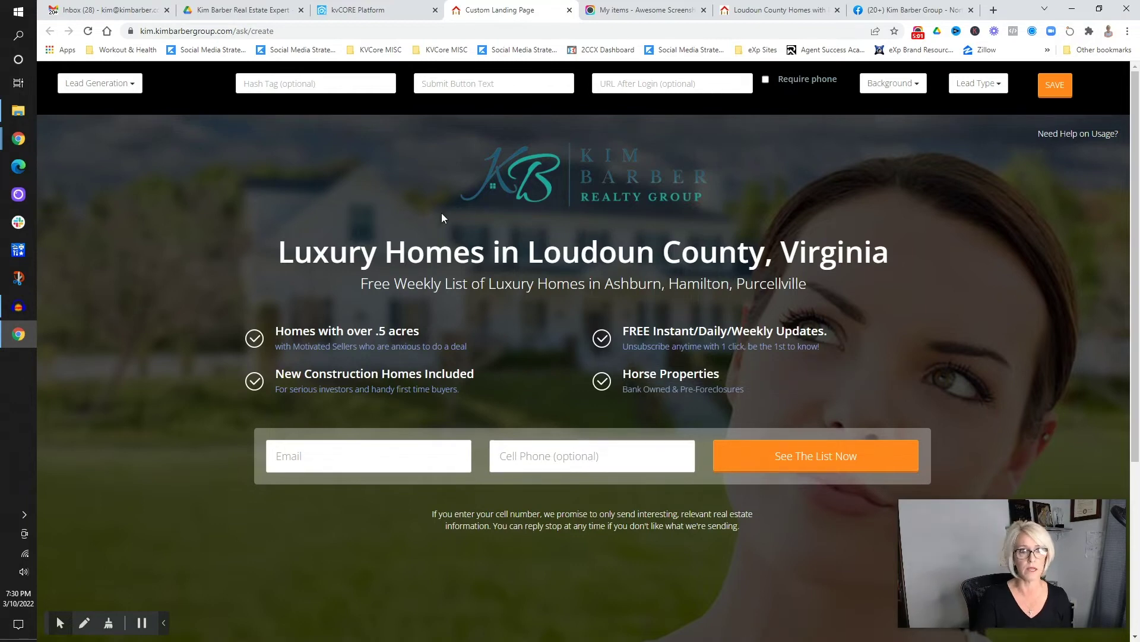
# Step: Set the landing page's hashtag to "LuxuryHomeBuyerInLoudounCounty"
pyautogui.click(387, 89)
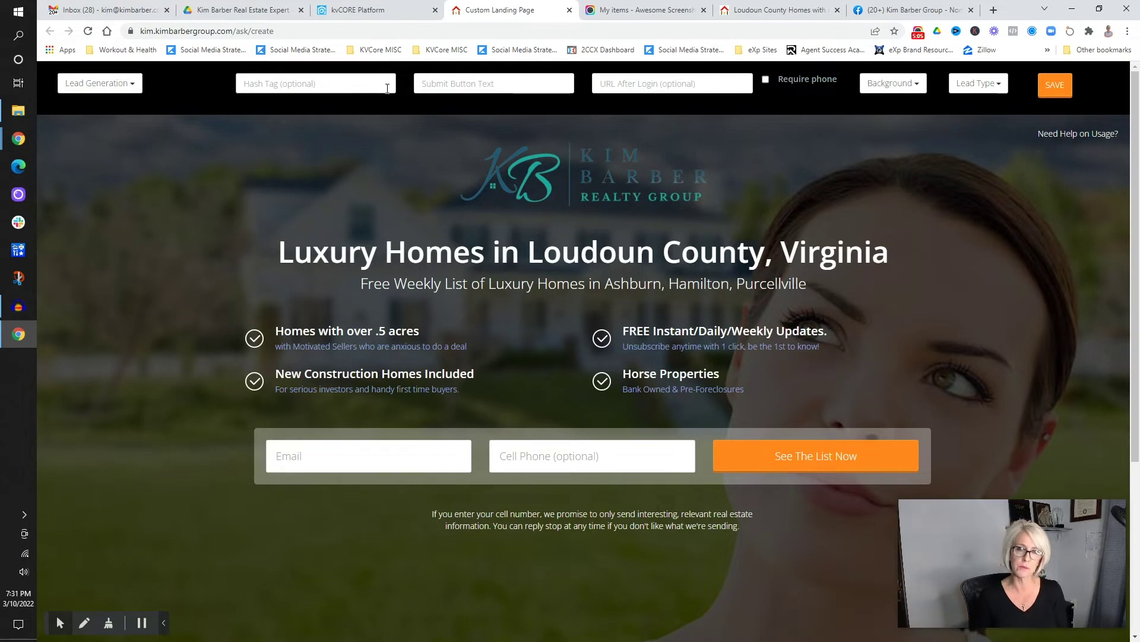
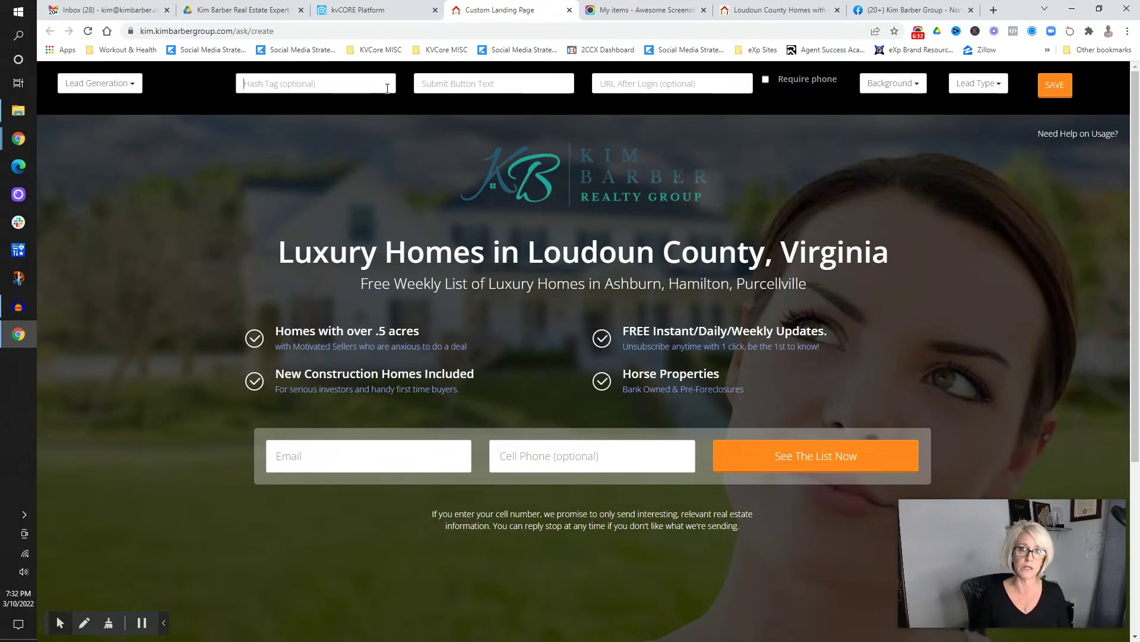
pyautogui.click(388, 88)
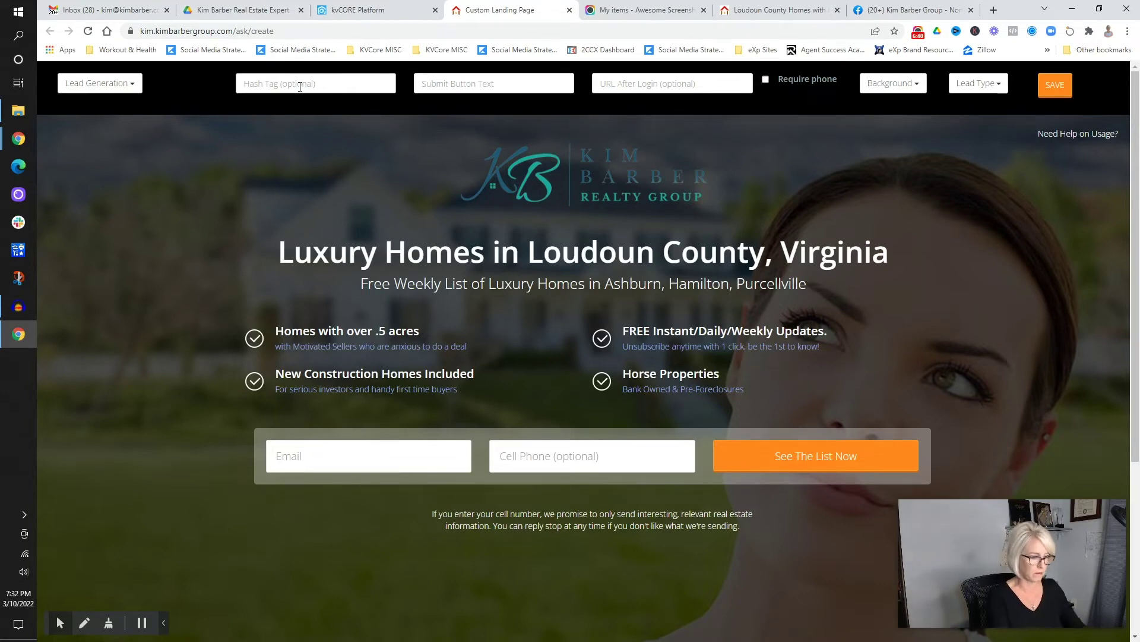
pyautogui.write('Luxury')
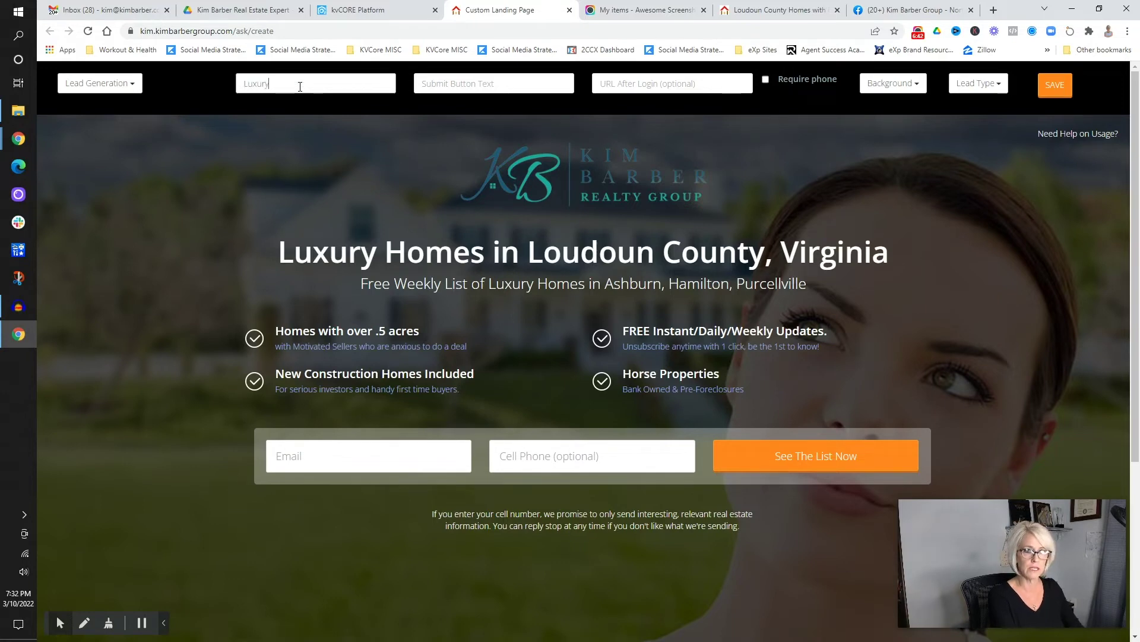
pyautogui.write('Homes')
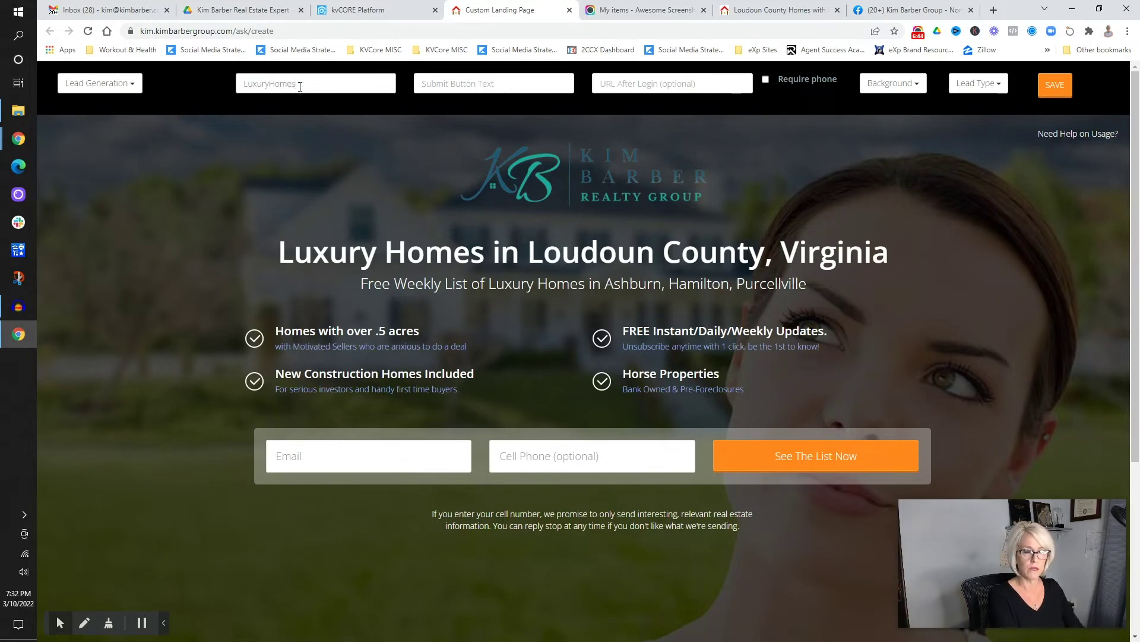
pyautogui.press('BackSpace')
pyautogui.write('BuyerInLoudounCouty')
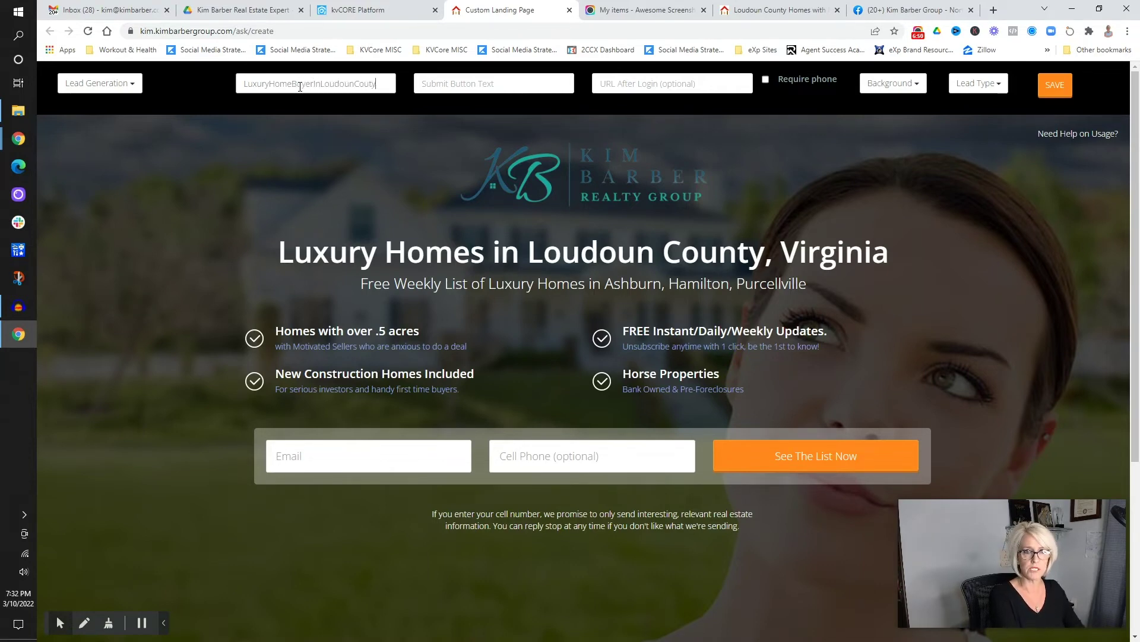
pyautogui.press('BackSpace')
pyautogui.press('BackSpace')
pyautogui.write('nty')
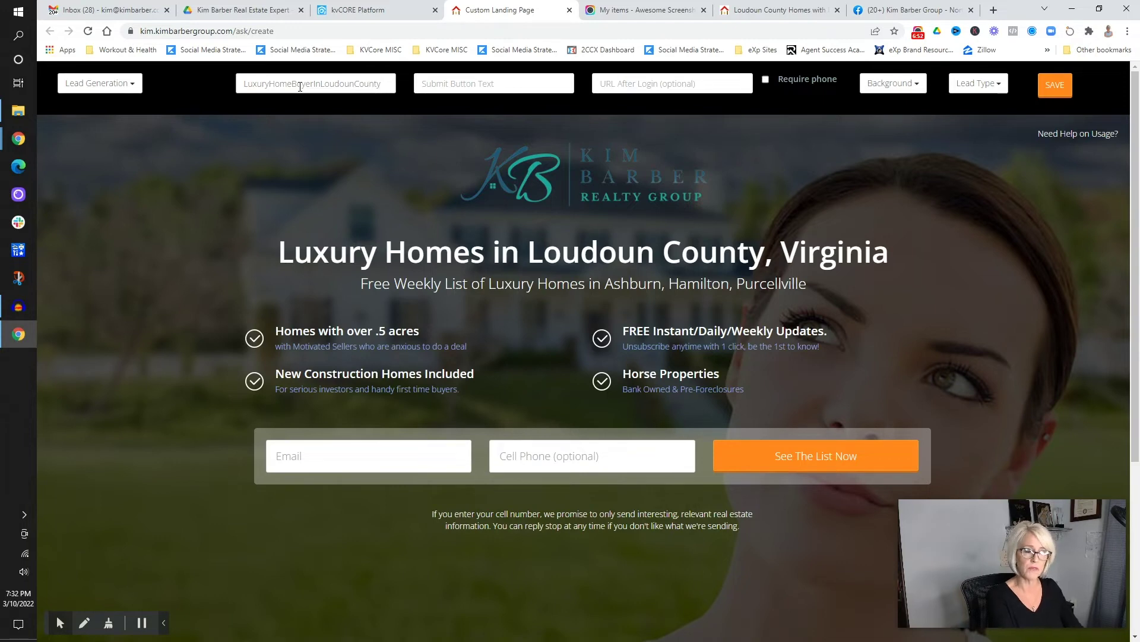
pyautogui.write('Land')
pyautogui.press('BackSpace')
pyautogui.press('BackSpace')
pyautogui.press('BackSpace')
pyautogui.press('BackSpace')
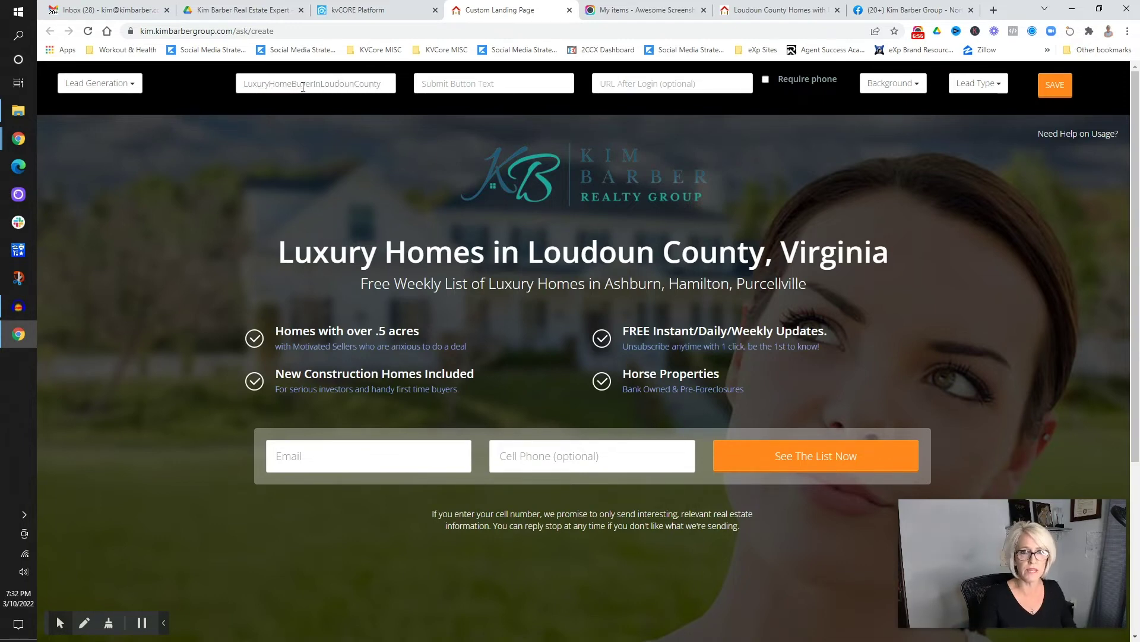
# Step: Set the landing page's submit button text to "See Homes Listed Today"
pyautogui.click(469, 83)
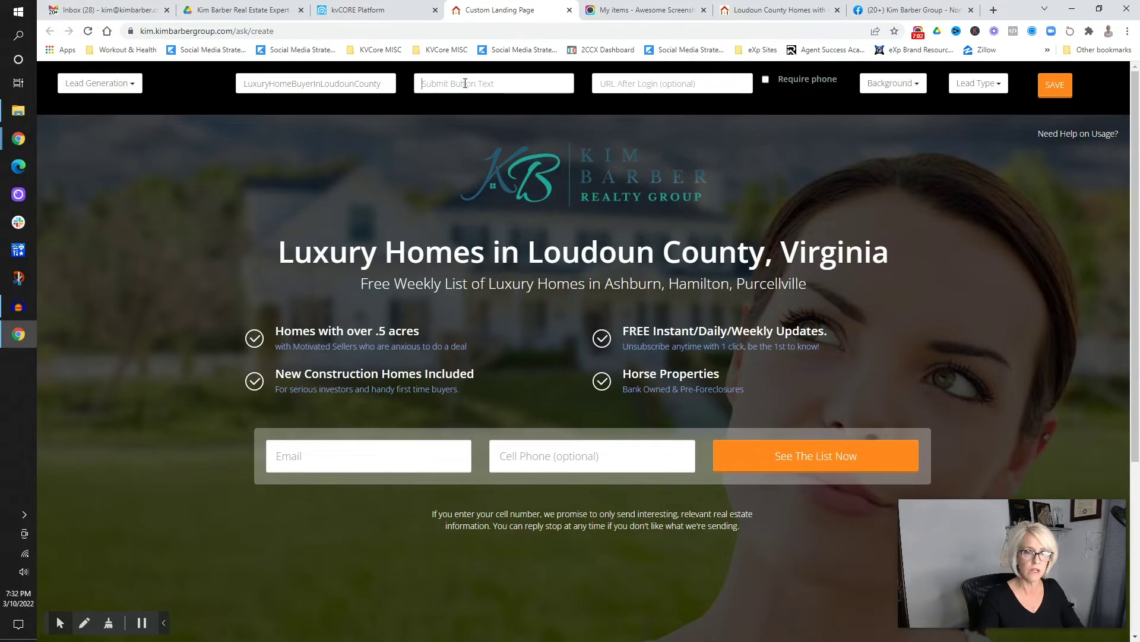
pyautogui.write('See Luxur')
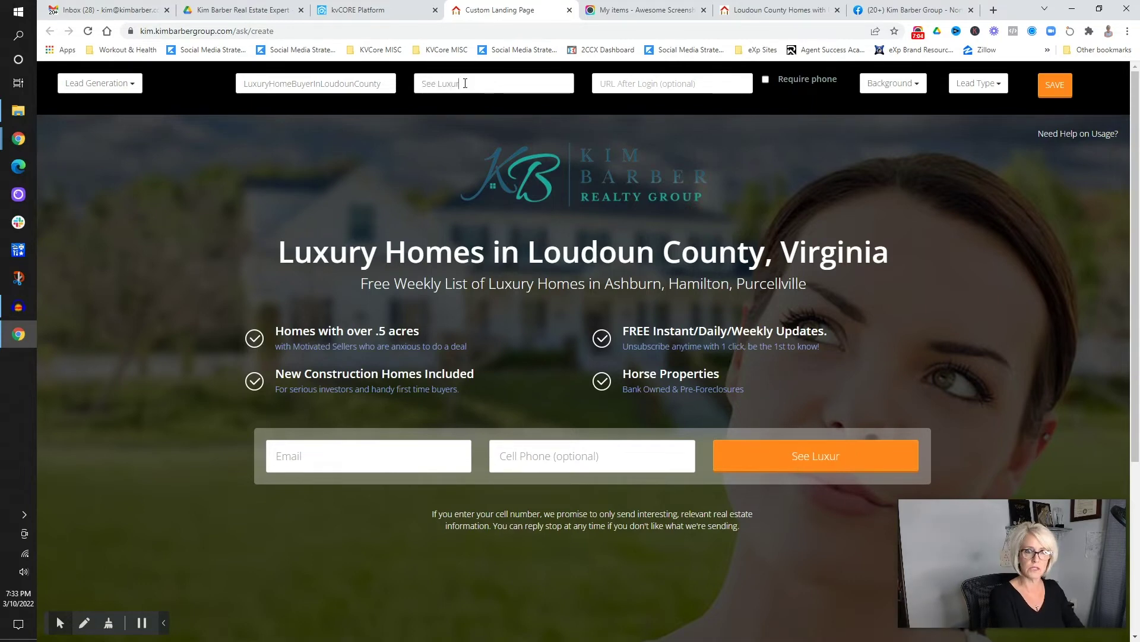
pyautogui.write('y Listing Now')
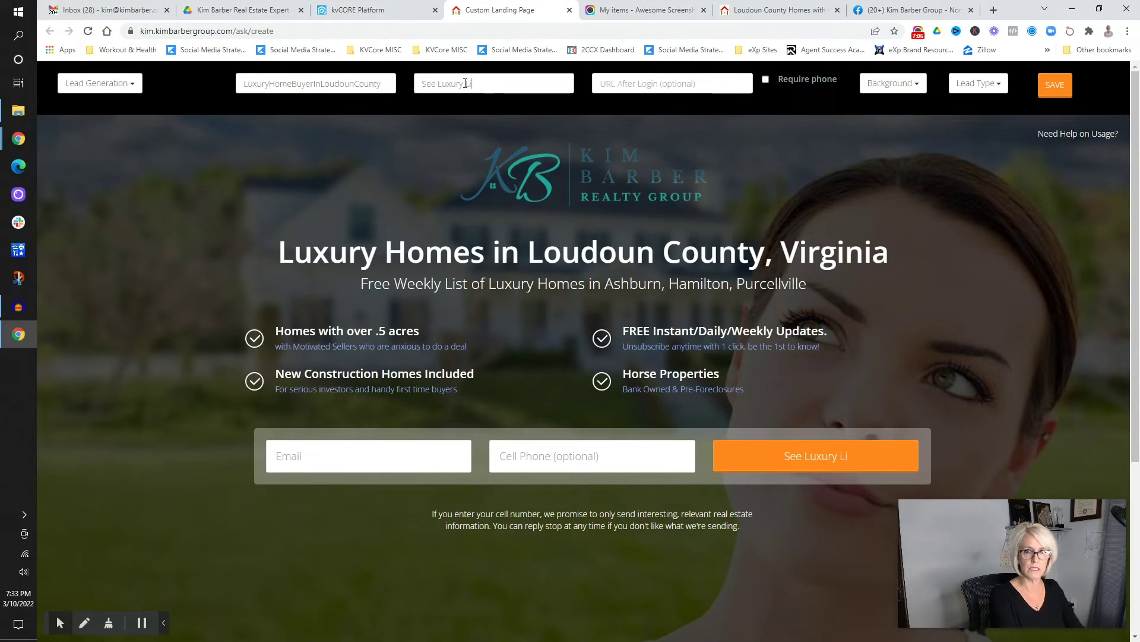
pyautogui.press('BackSpace')
pyautogui.press('BackSpace')
pyautogui.press('BackSpace')
pyautogui.press('BackSpace')
pyautogui.press('BackSpace')
pyautogui.press('BackSpace')
pyautogui.press('BackSpace')
pyautogui.press('BackSpace')
pyautogui.press('BackSpace')
pyautogui.press('BackSpace')
pyautogui.press('BackSpace')
pyautogui.press('BackSpace')
pyautogui.press('BackSpace')
pyautogui.press('BackSpace')
pyautogui.press('BackSpace')
pyautogui.press('BackSpace')
pyautogui.press('BackSpace')
pyautogui.press('BackSpace')
pyautogui.press('BackSpace')
pyautogui.press('BackSpace')
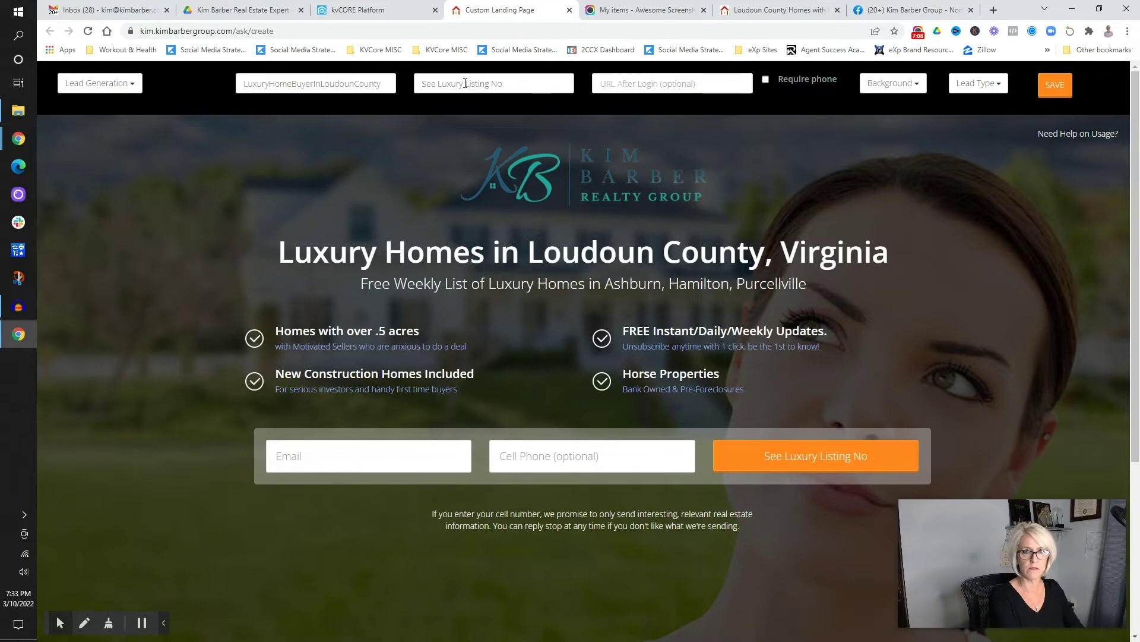
pyautogui.write('ee Homes Listie')
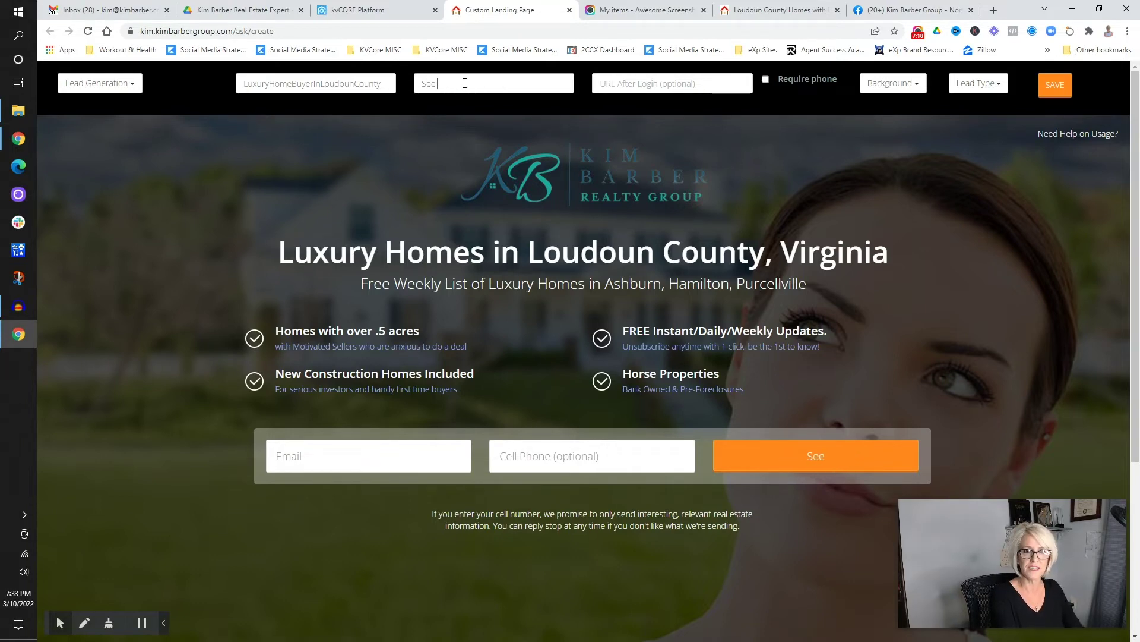
pyautogui.press('BackSpace')
pyautogui.press('BackSpace')
pyautogui.write('ed TO')
pyautogui.press('BackSpace')
pyautogui.write('oday')
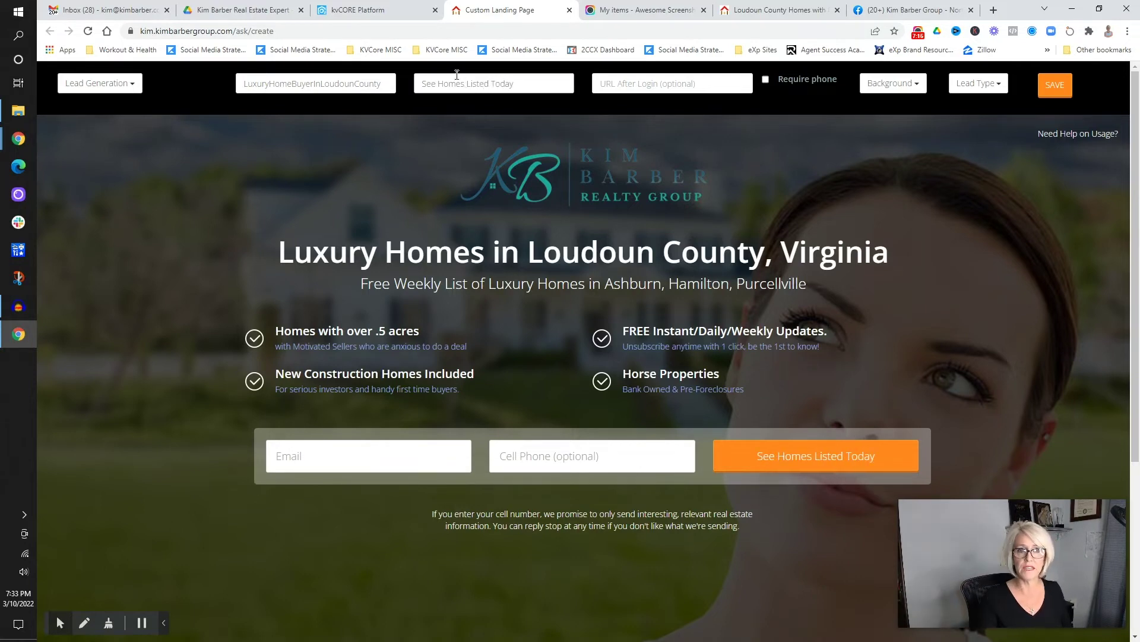
# Step: Review the Lead Engine's page-building tools in kvCORE for the landing page's URL After Login, and return to the landing page
pyautogui.click(597, 89)
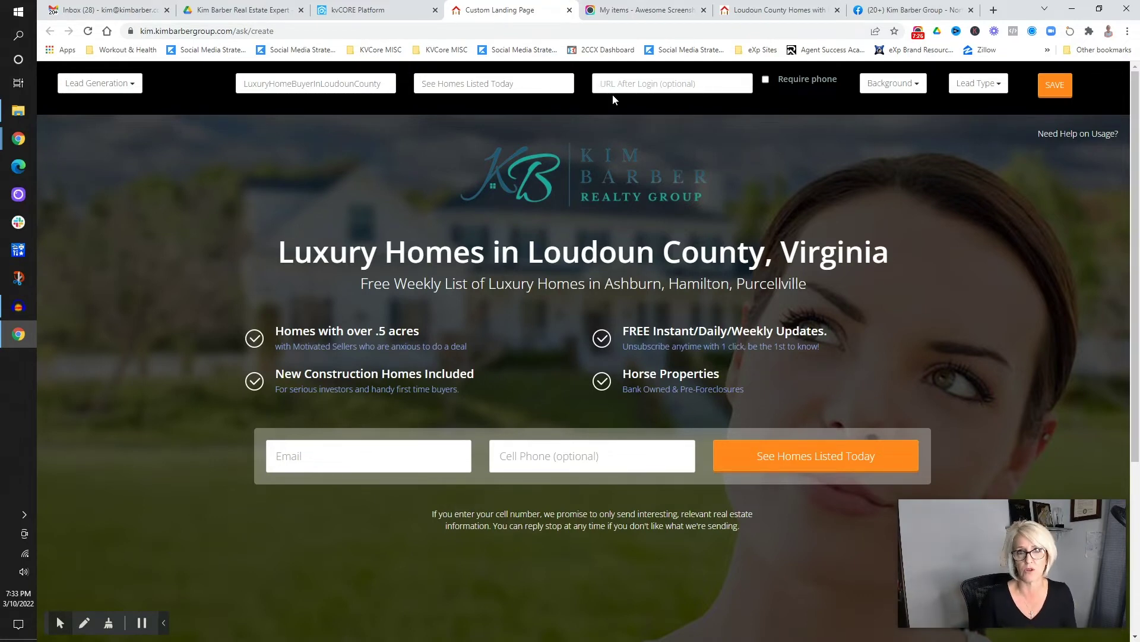
pyautogui.click(378, 9)
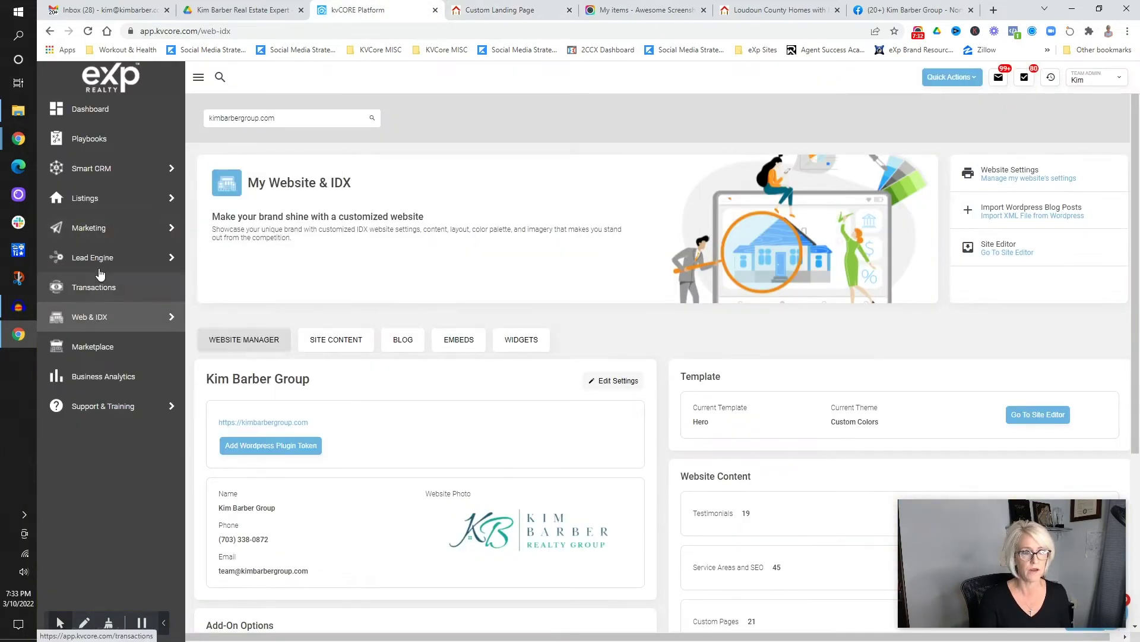
pyautogui.moveTo(102, 258)
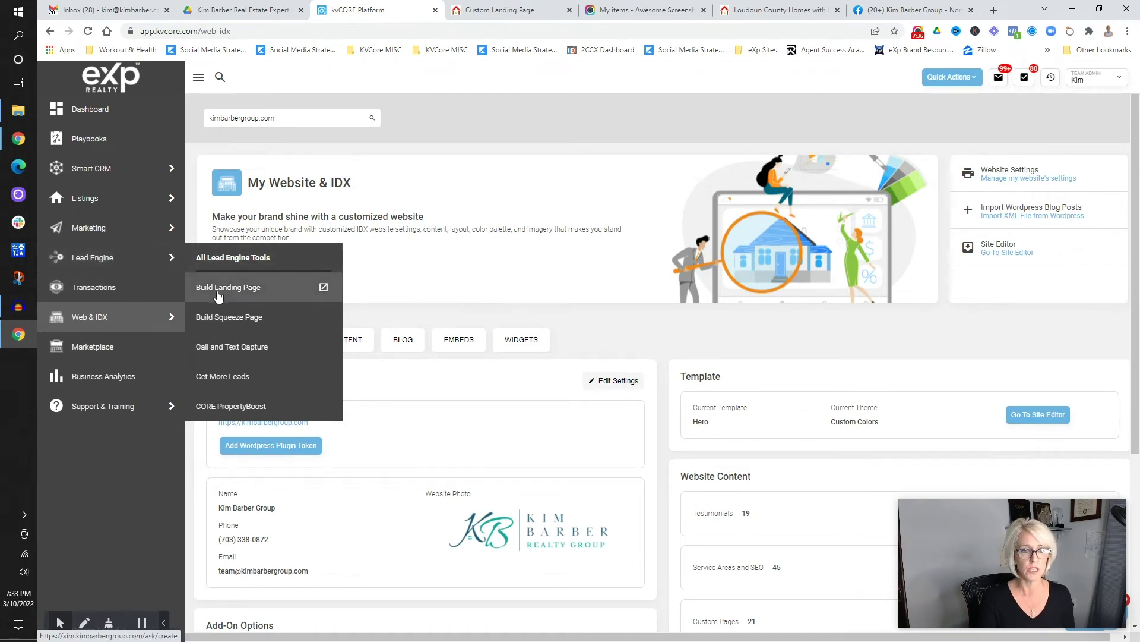
pyautogui.click(498, 12)
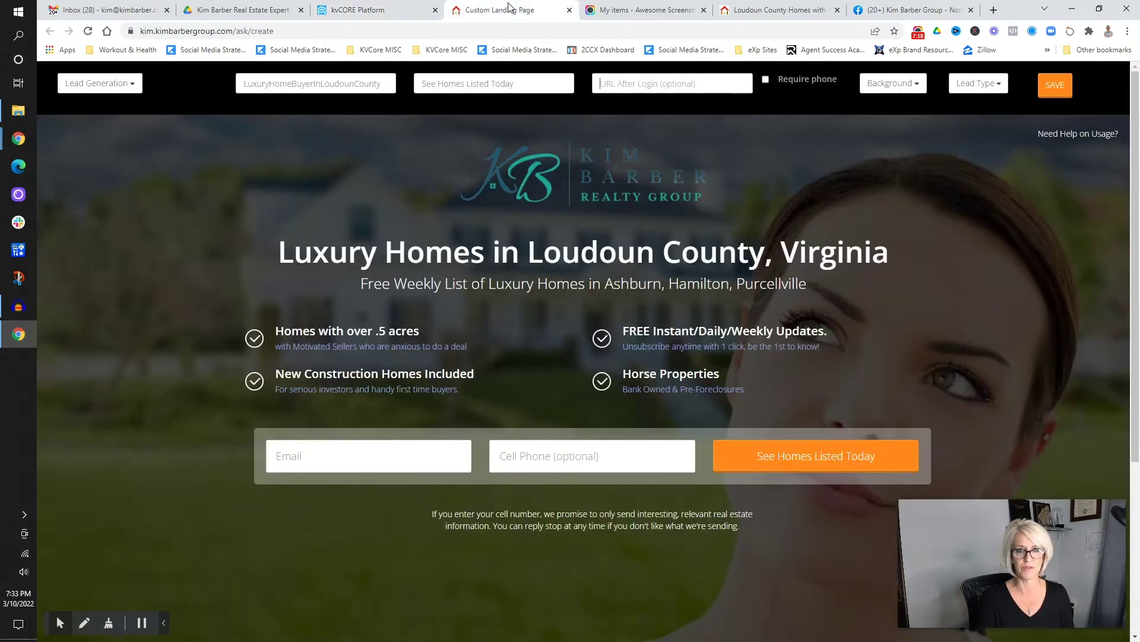
# Step: Start a multi-property IDX squeeze page in kvCORE and set its location to Loudoun County, VA
pyautogui.click(372, 18)
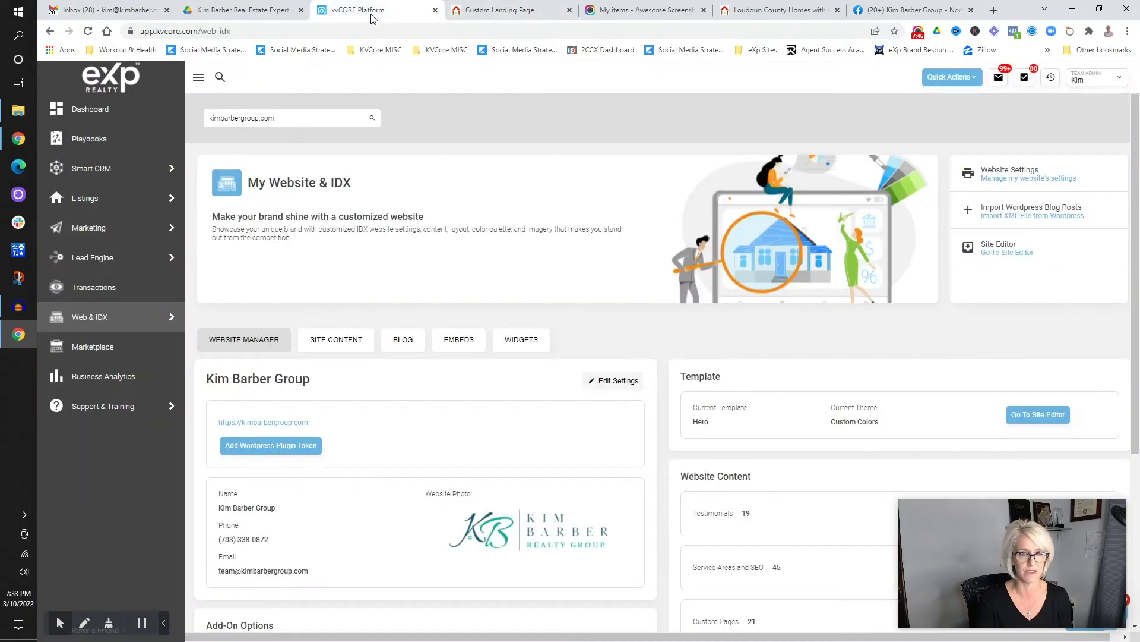
pyautogui.moveTo(159, 266)
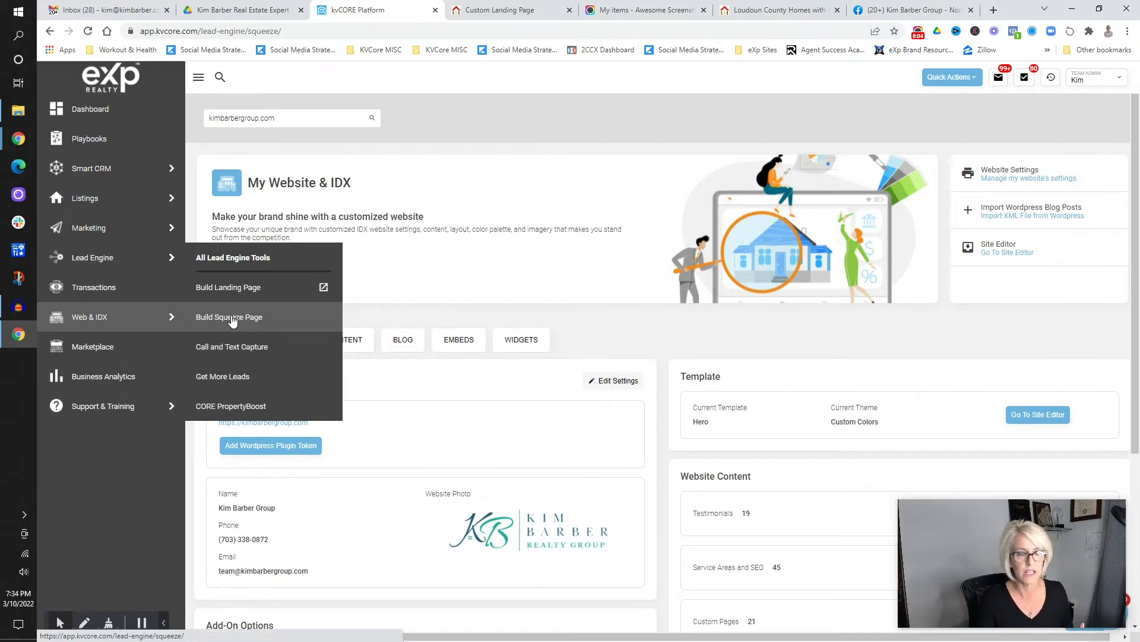
pyautogui.click(232, 320)
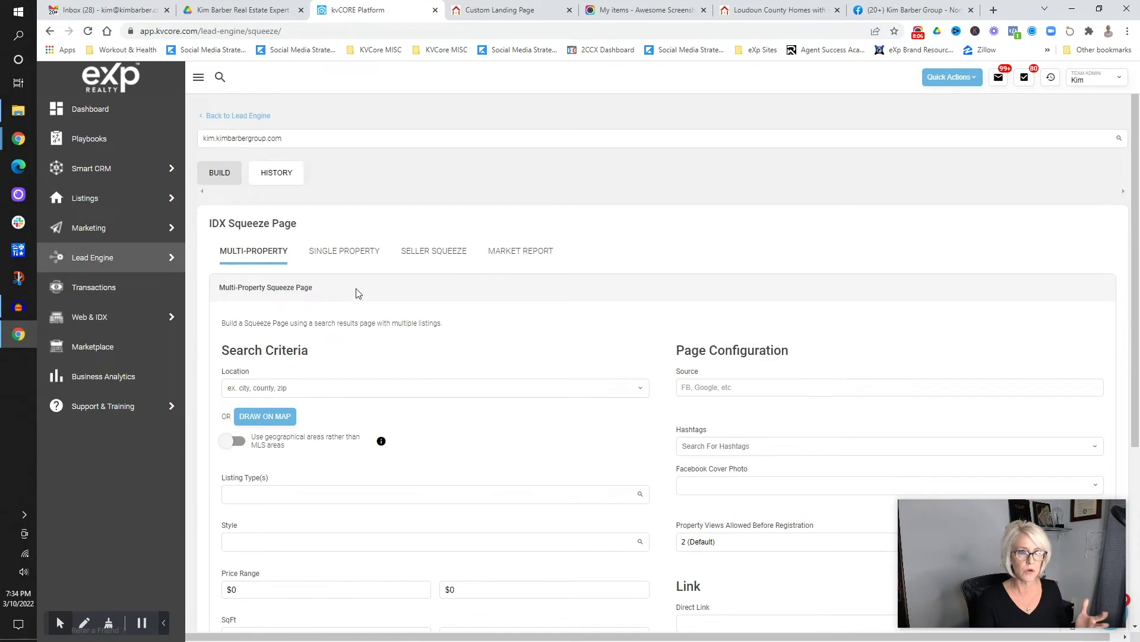
pyautogui.scroll(-2, 316, 306)
pyautogui.click(311, 269)
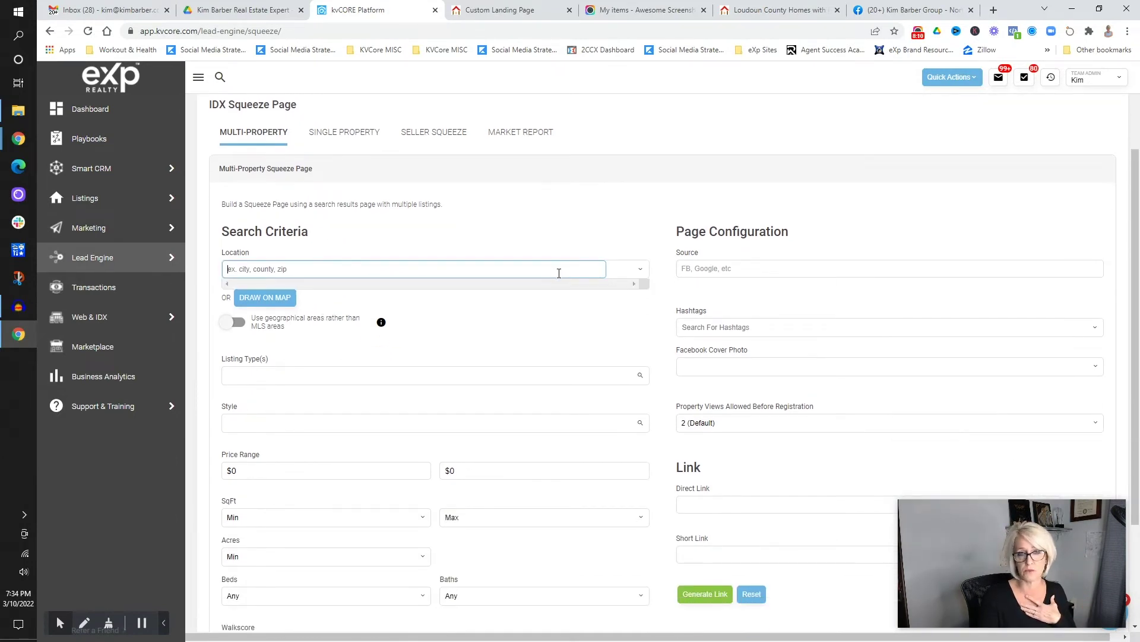
pyautogui.write('loudou')
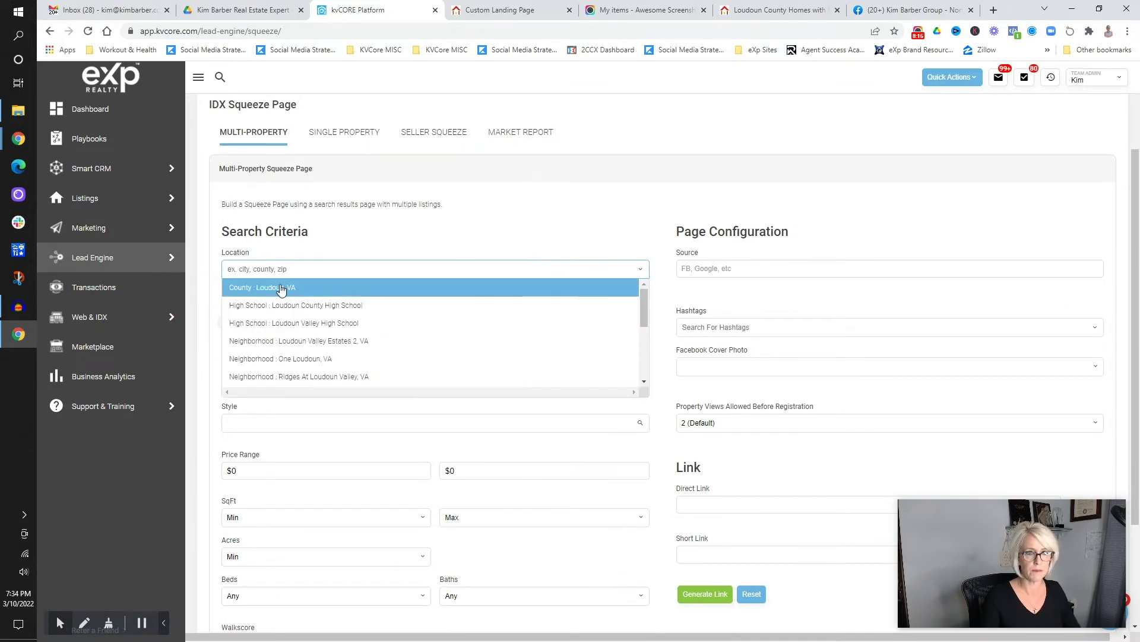
pyautogui.click(321, 288)
# Step: Add Condos, Single Family and Farm as the squeeze page's listing types
pyautogui.scroll(-3, 375, 321)
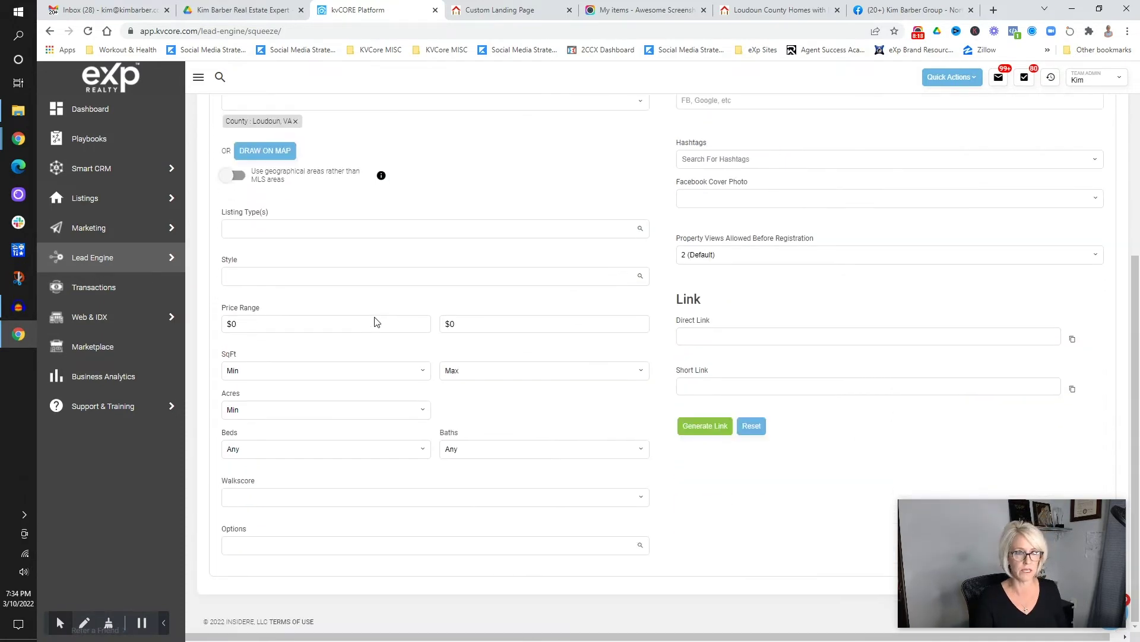
pyautogui.click(331, 229)
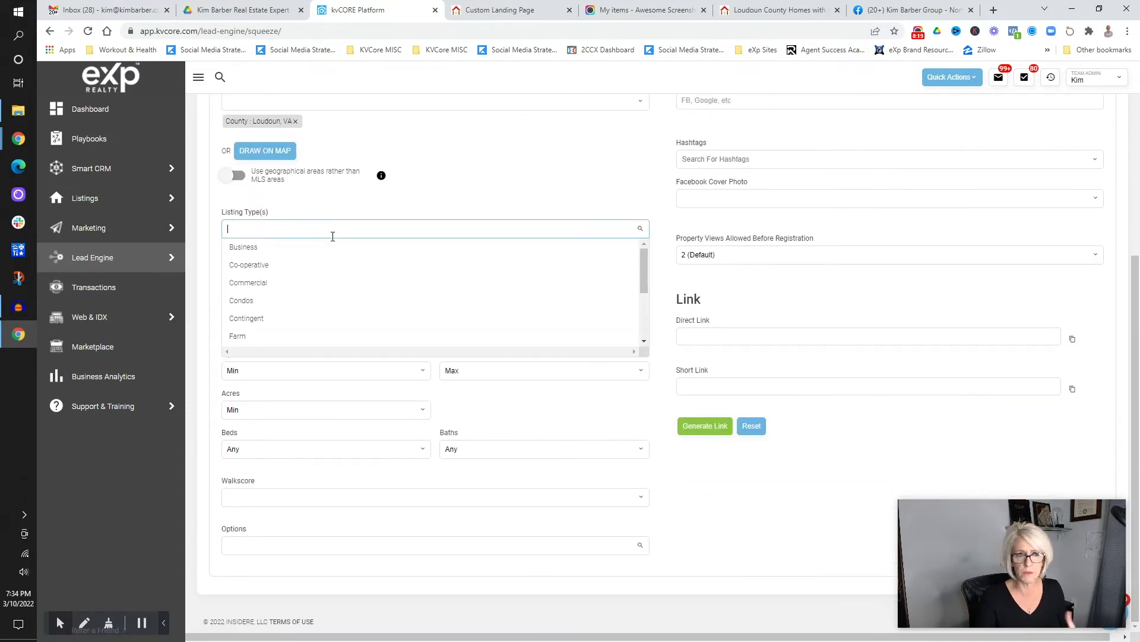
pyautogui.click(277, 301)
pyautogui.click(304, 226)
pyautogui.scroll(-3, 337, 301)
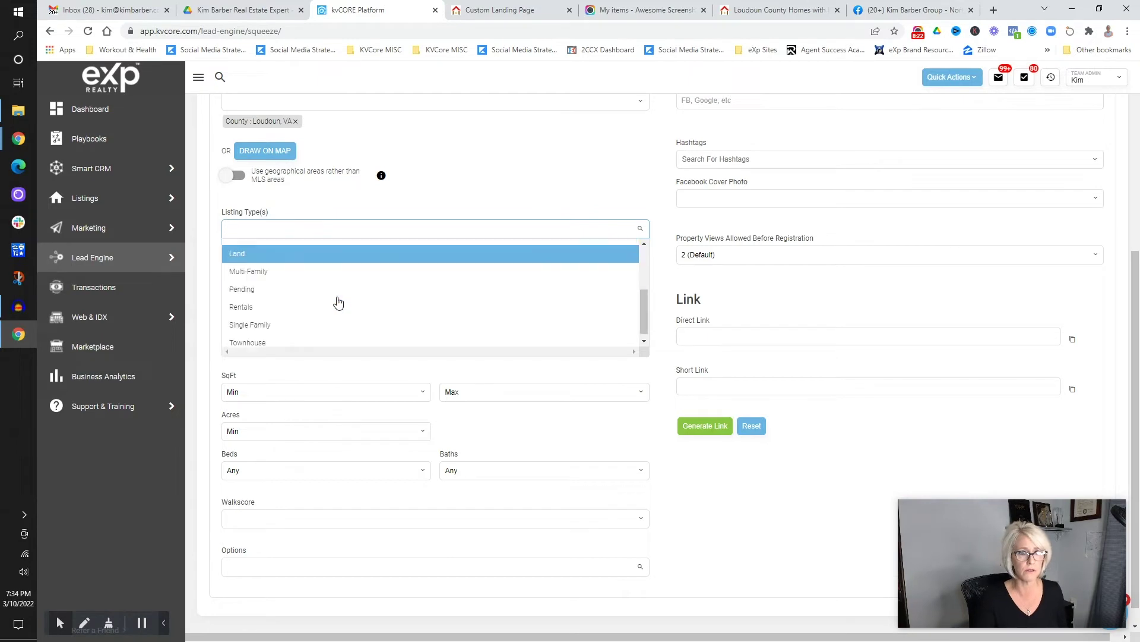
pyautogui.click(301, 321)
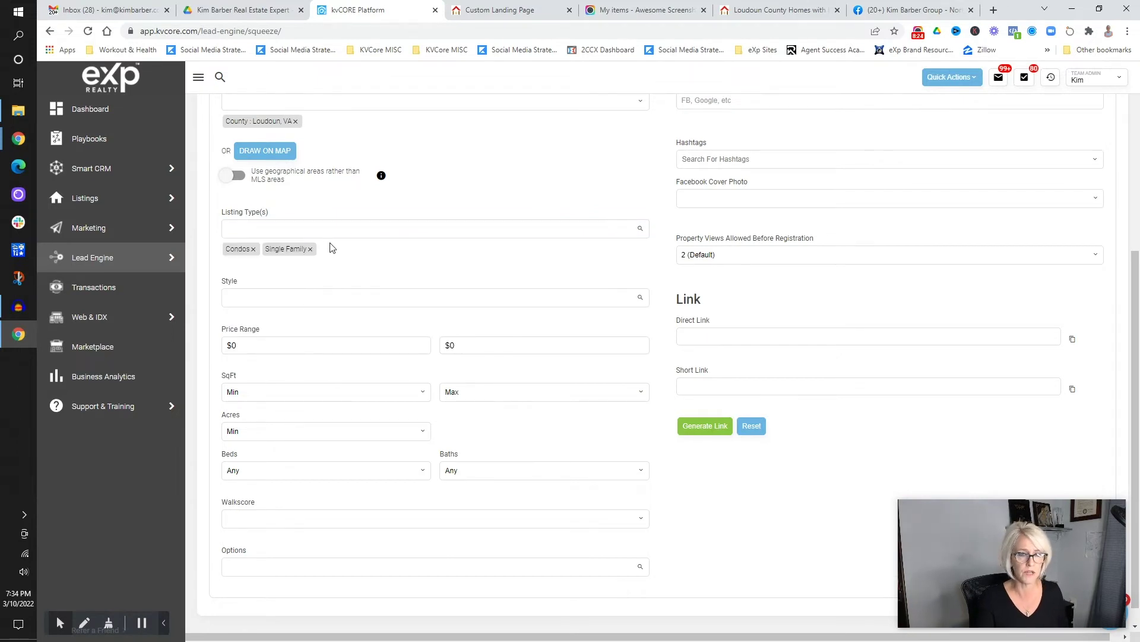
pyautogui.click(335, 231)
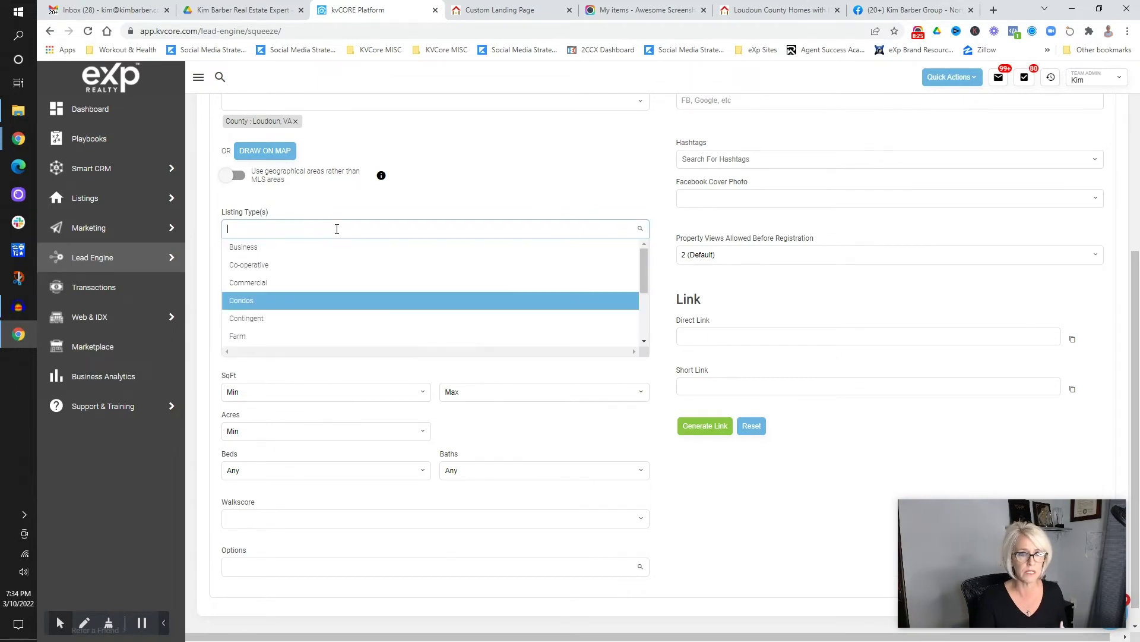
pyautogui.click(319, 337)
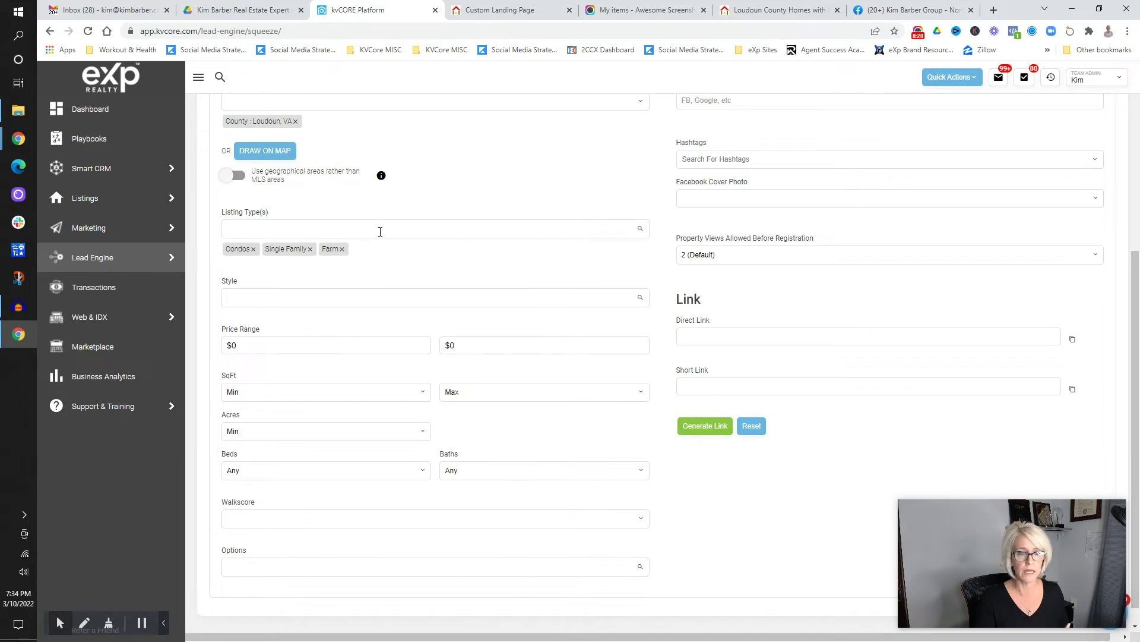
# Step: Check the landing page's wording, and set the squeeze page's price range from $1,000,000 to $20,000,000
pyautogui.click(504, 13)
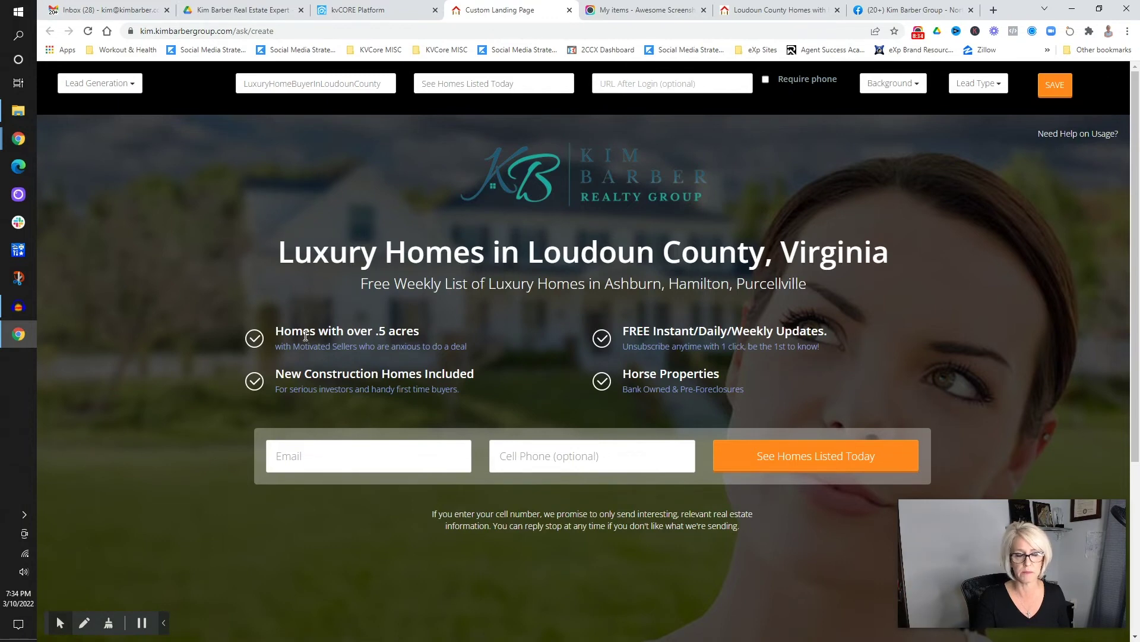
pyautogui.click(382, 10)
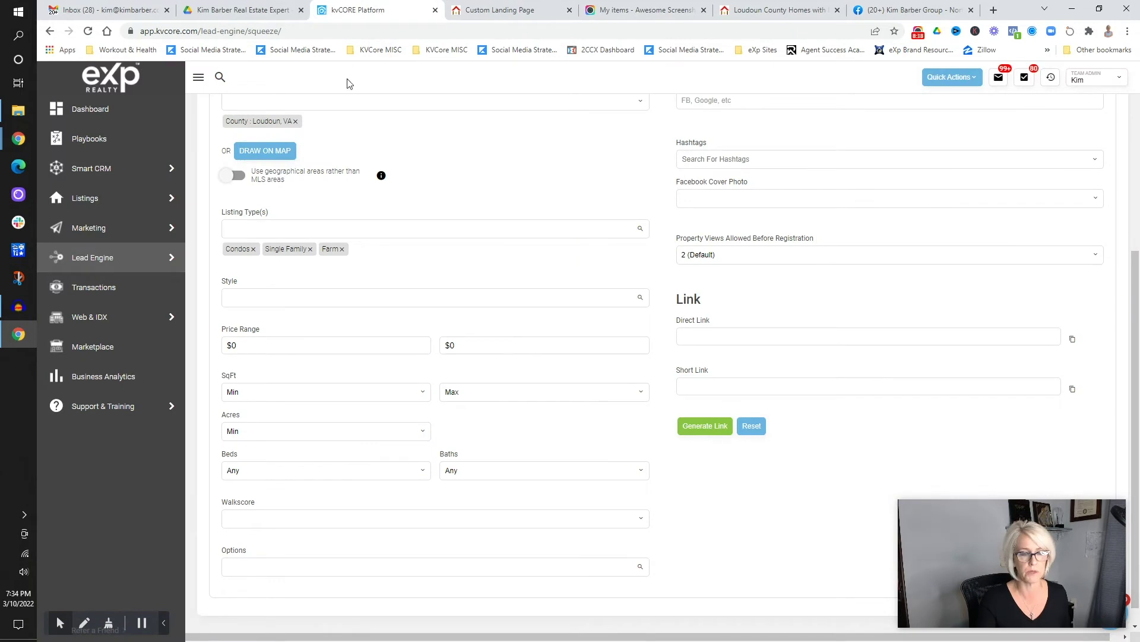
pyautogui.click(255, 347)
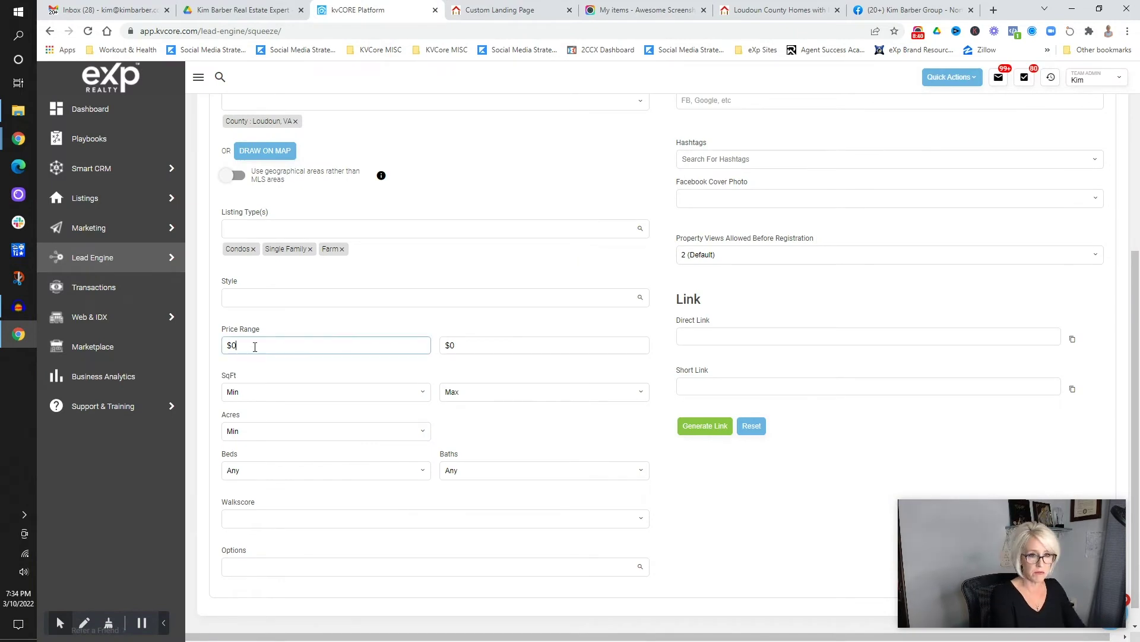
pyautogui.write('1000000')
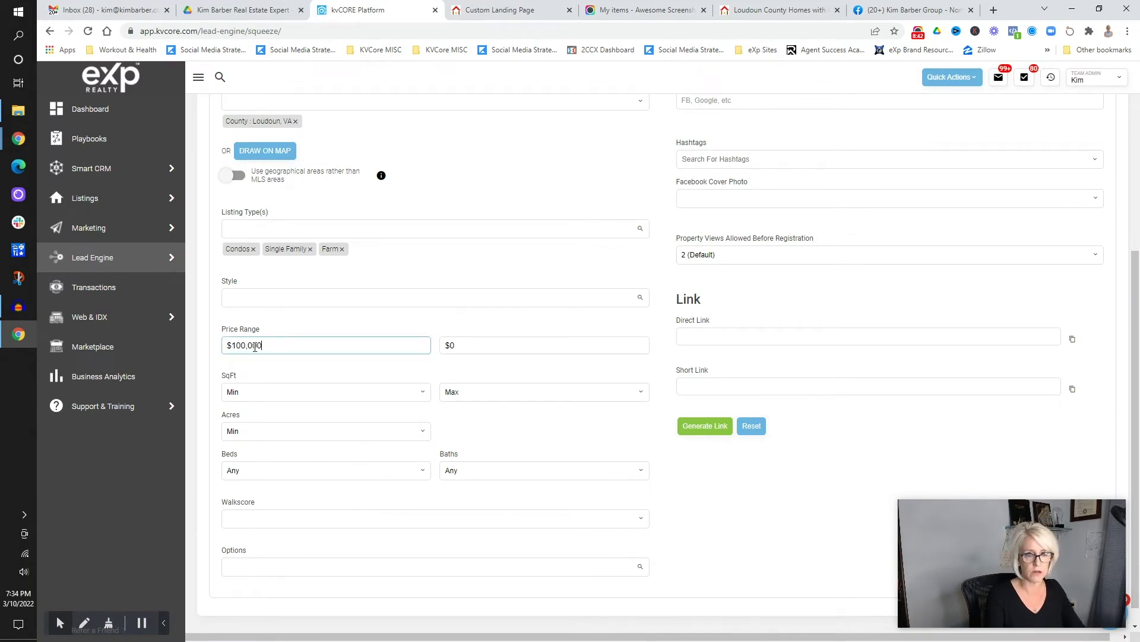
pyautogui.click(467, 347)
pyautogui.write('20,00')
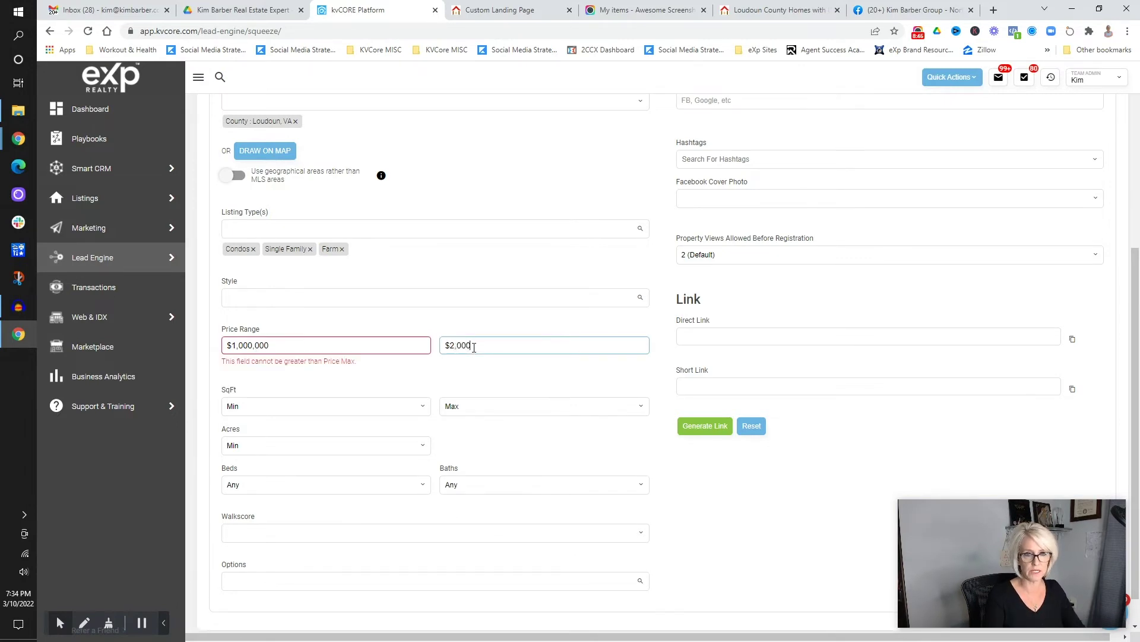
pyautogui.write('0,000')
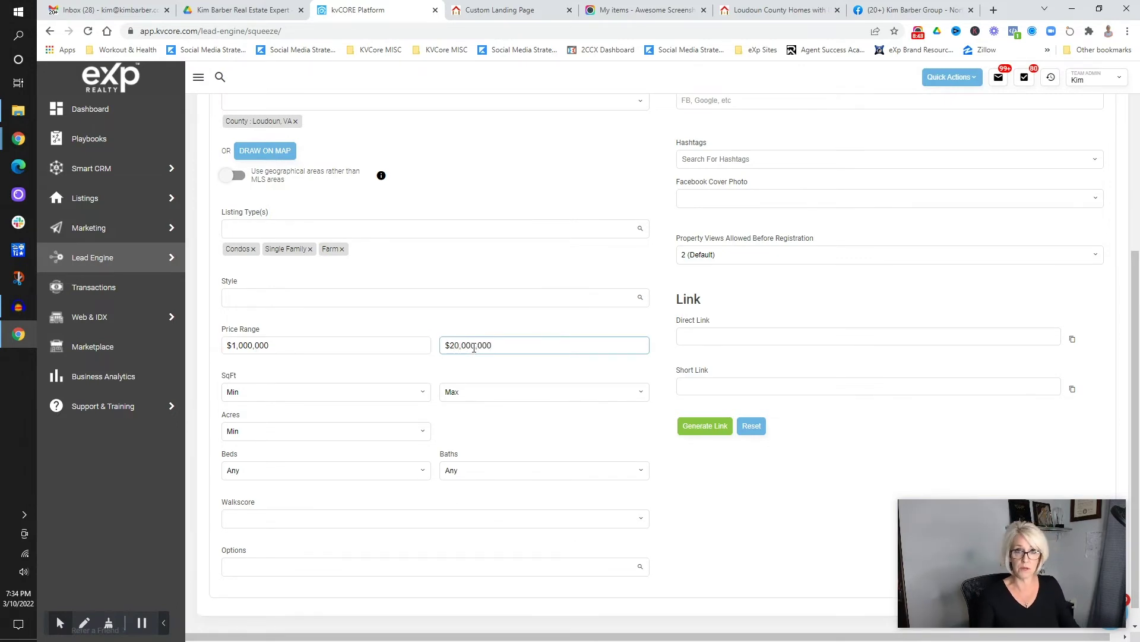
# Step: Set the squeeze page's minimum acreage to 0.5 acres and compare it with the landing page's acreage heading
pyautogui.click(285, 436)
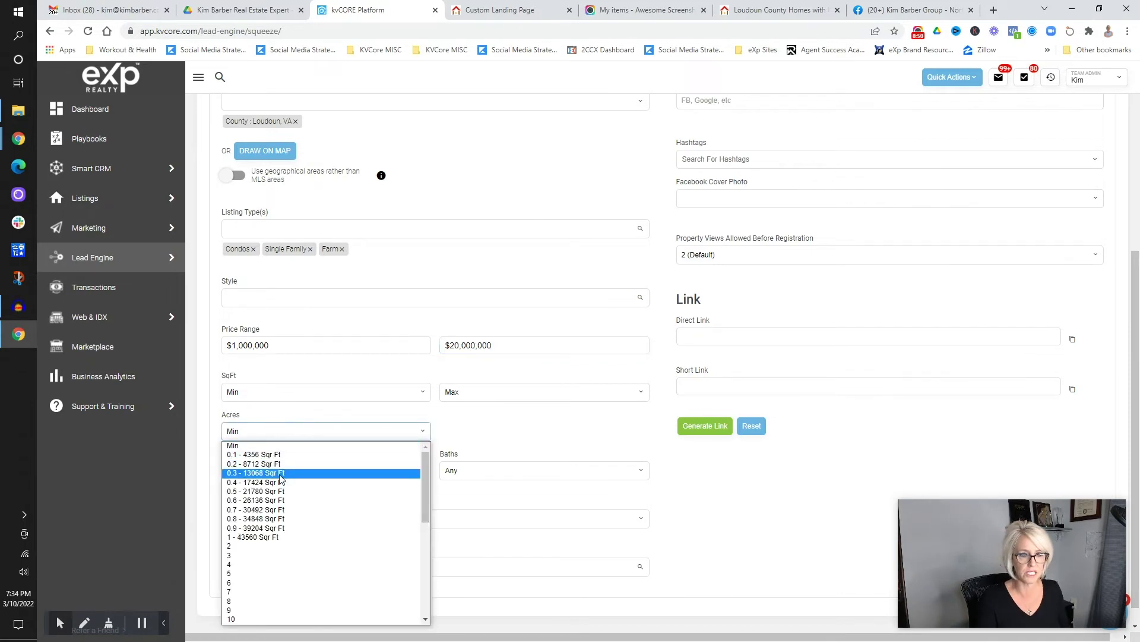
pyautogui.click(277, 492)
pyautogui.click(512, 10)
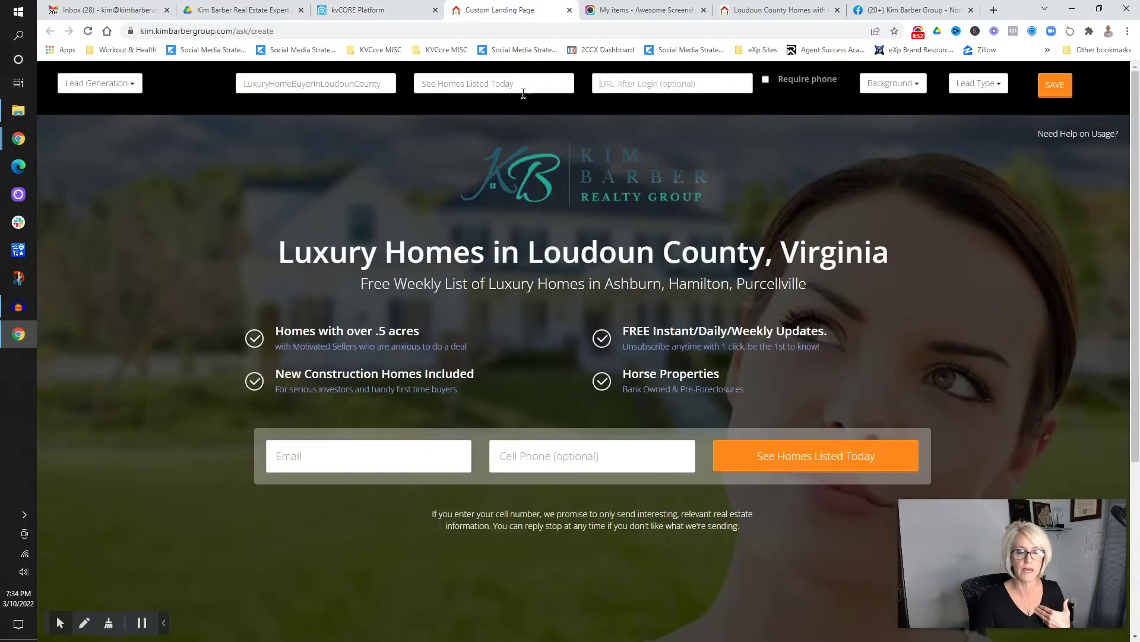
pyautogui.moveTo(291, 331); pyautogui.dragTo(395, 355)
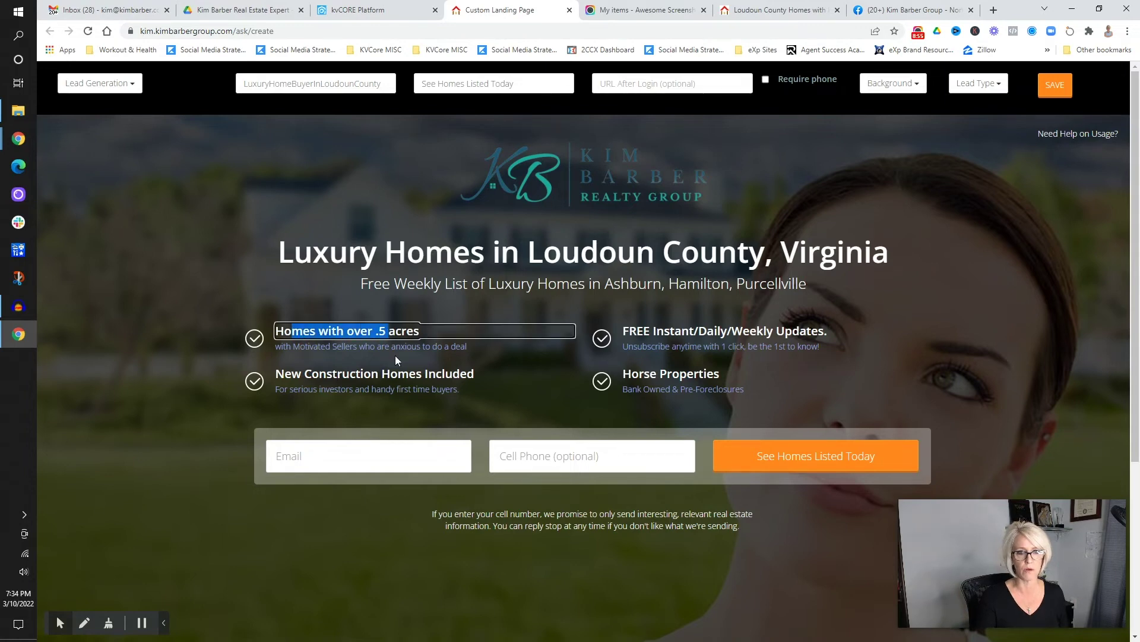
pyautogui.click(369, 11)
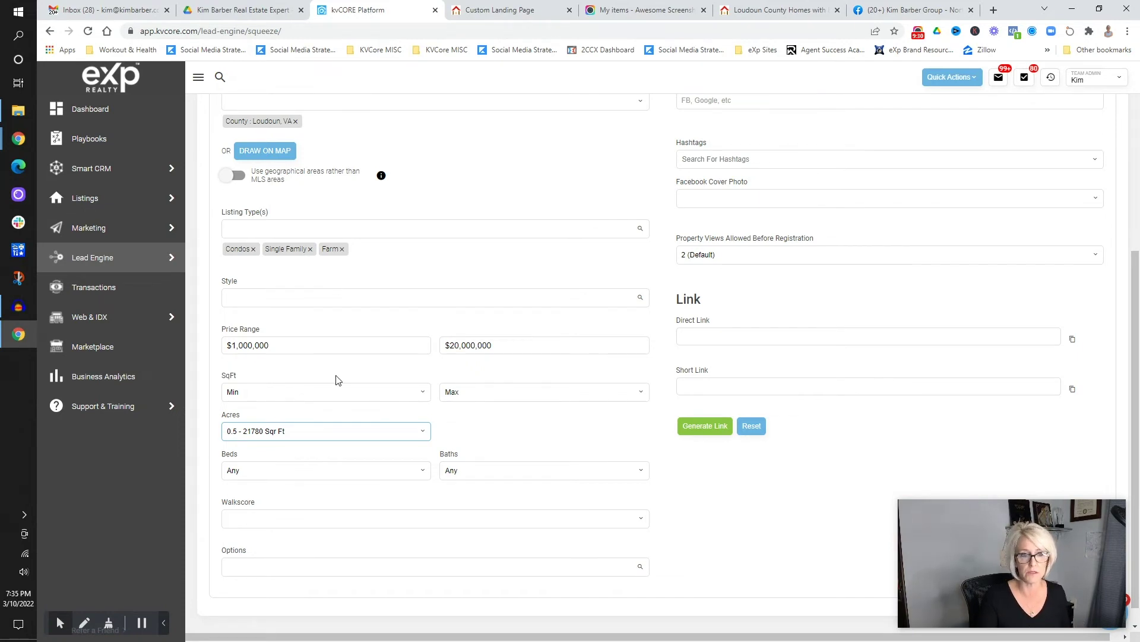
# Step: Require 4+ beds for the squeeze page search and remove Condos from its listing types
pyautogui.click(333, 471)
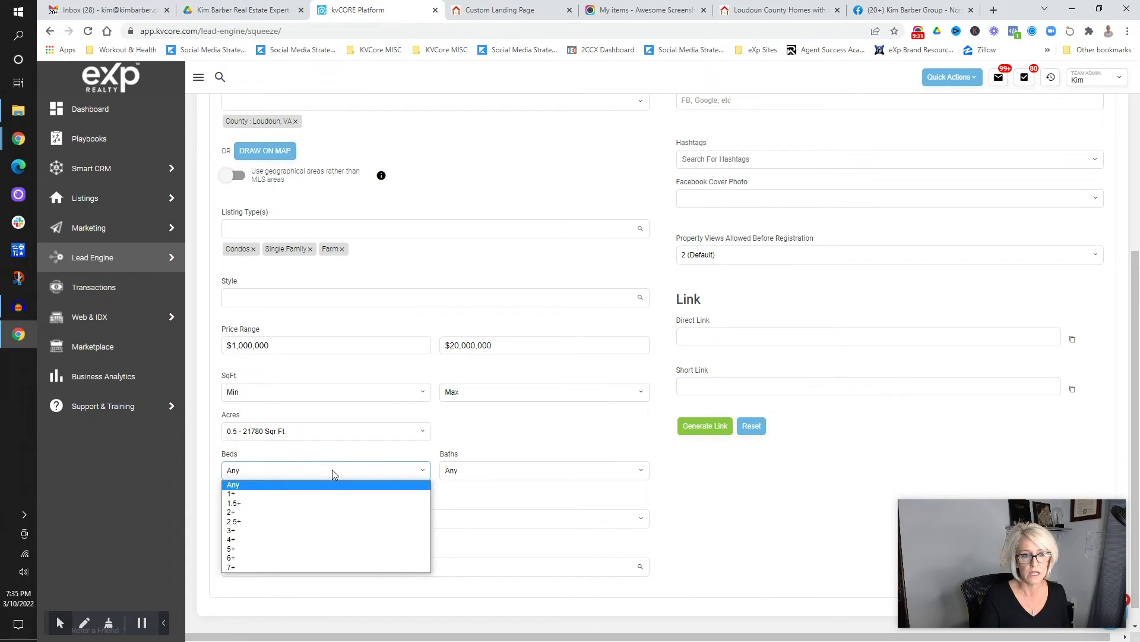
pyautogui.click(313, 540)
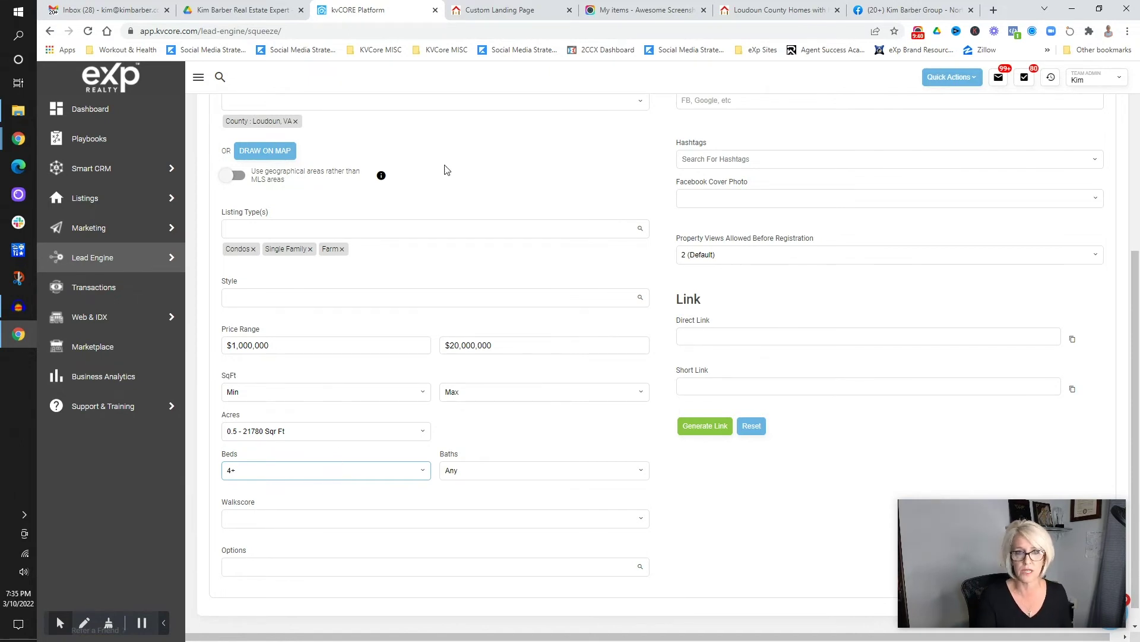
pyautogui.click(253, 249)
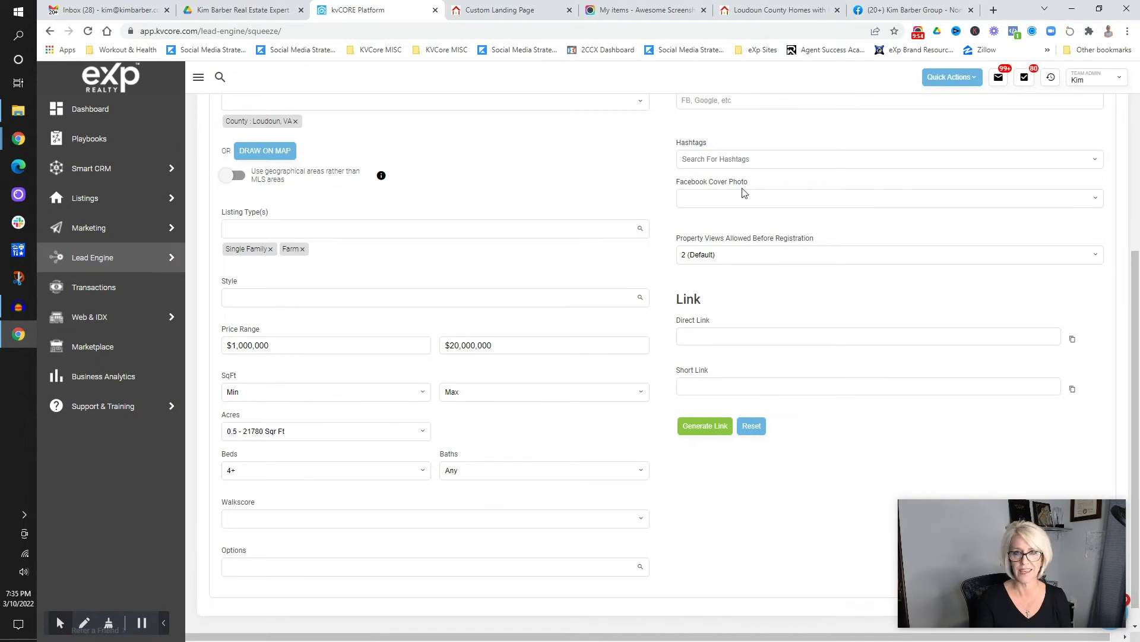
pyautogui.scroll(1, 753, 263)
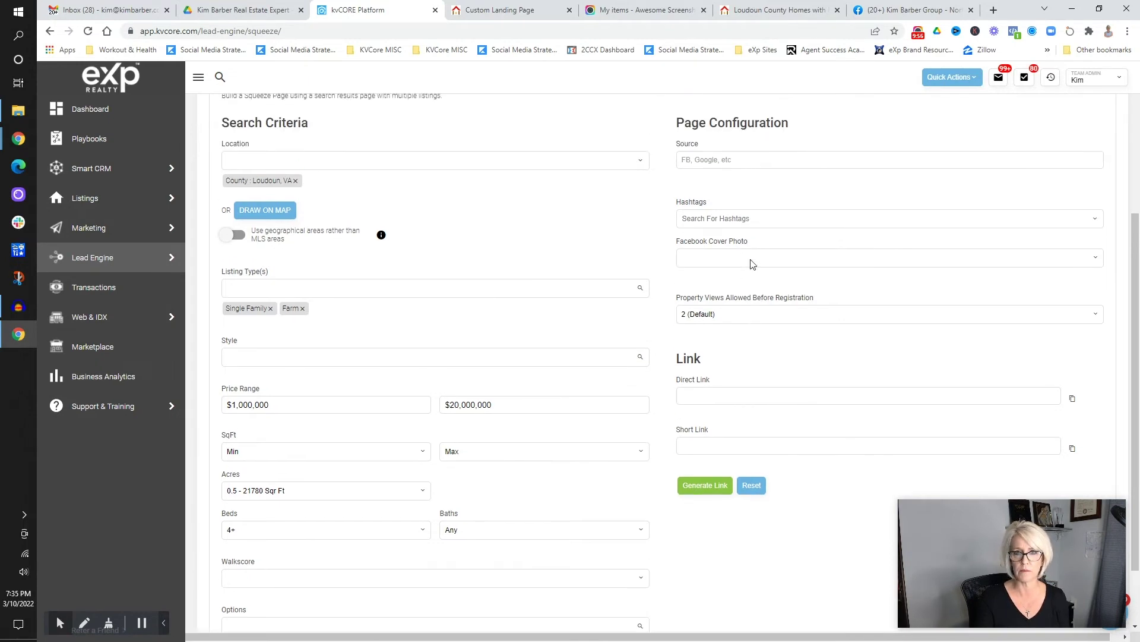
pyautogui.click(735, 318)
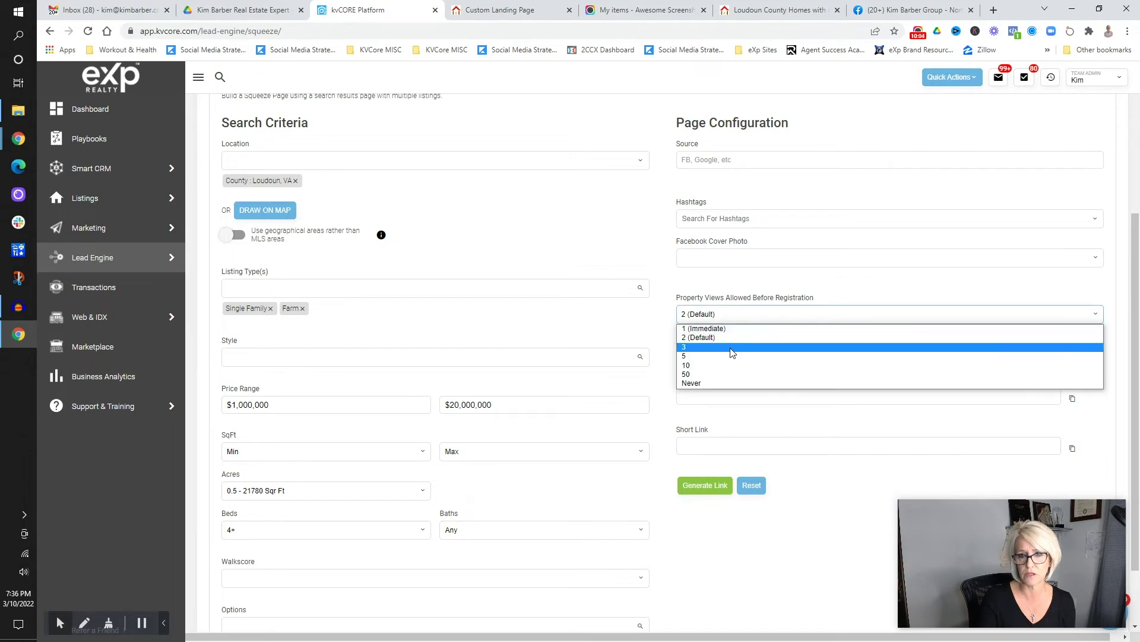
pyautogui.click(729, 351)
pyautogui.click(721, 313)
pyautogui.click(719, 337)
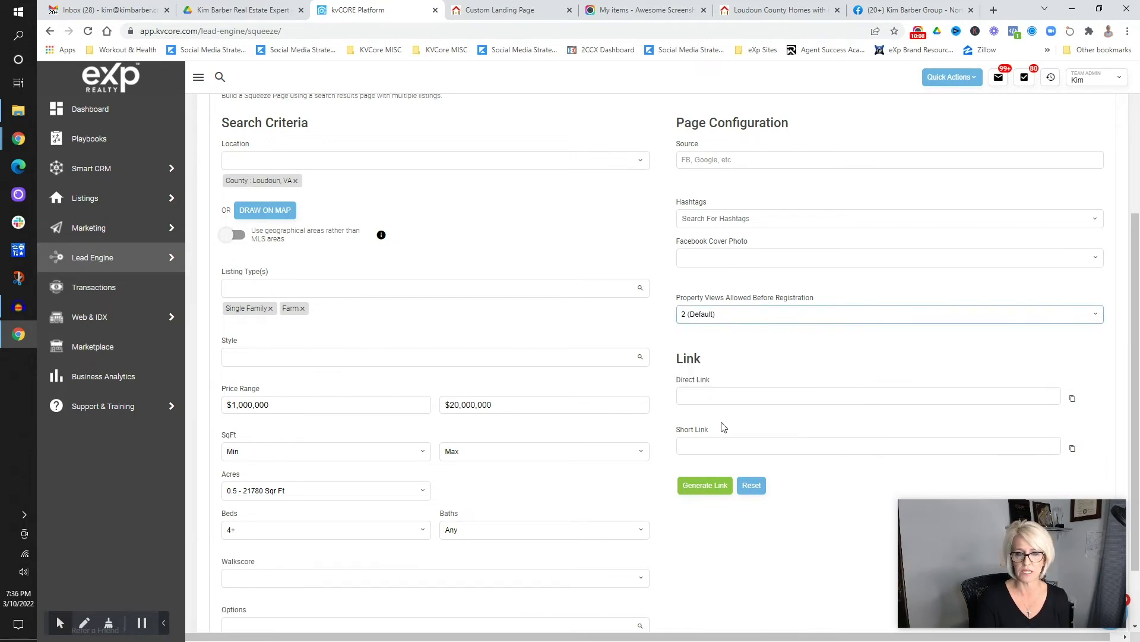
# Step: Generate the squeeze page link and copy its short link
pyautogui.click(718, 398)
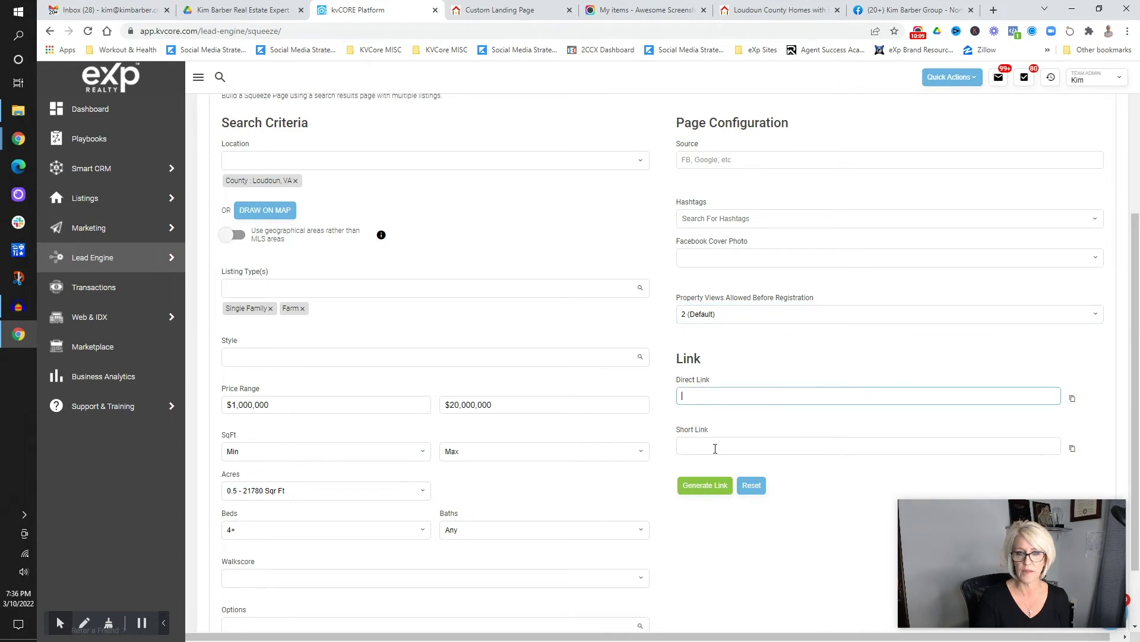
pyautogui.click(704, 488)
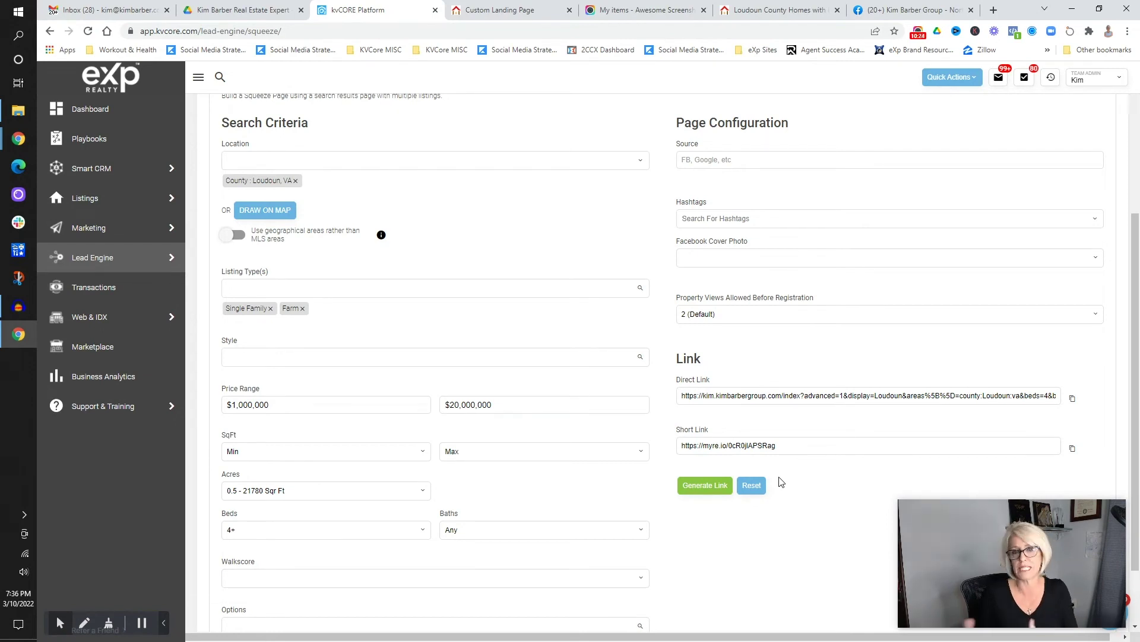
pyautogui.click(789, 445)
pyautogui.hotkey('ctrl', 'c')
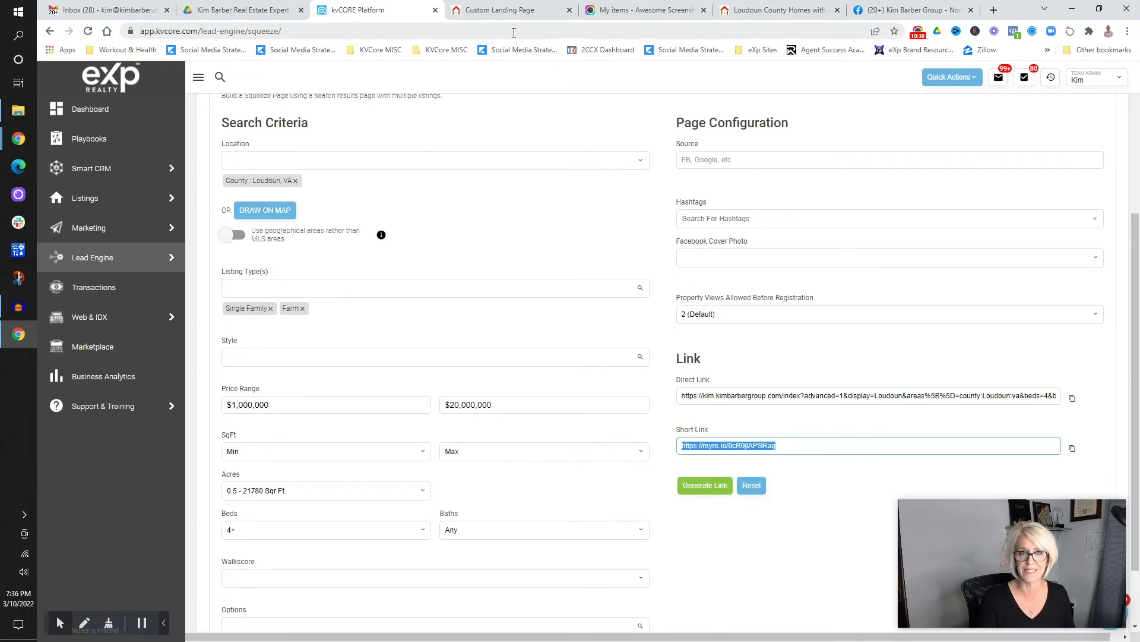
# Step: Extend the landing page's Horse Properties subtext to "Bank Owned & Pre-Foreclosures Included" and paste the copied short link as the URL After Login
pyautogui.click(504, 14)
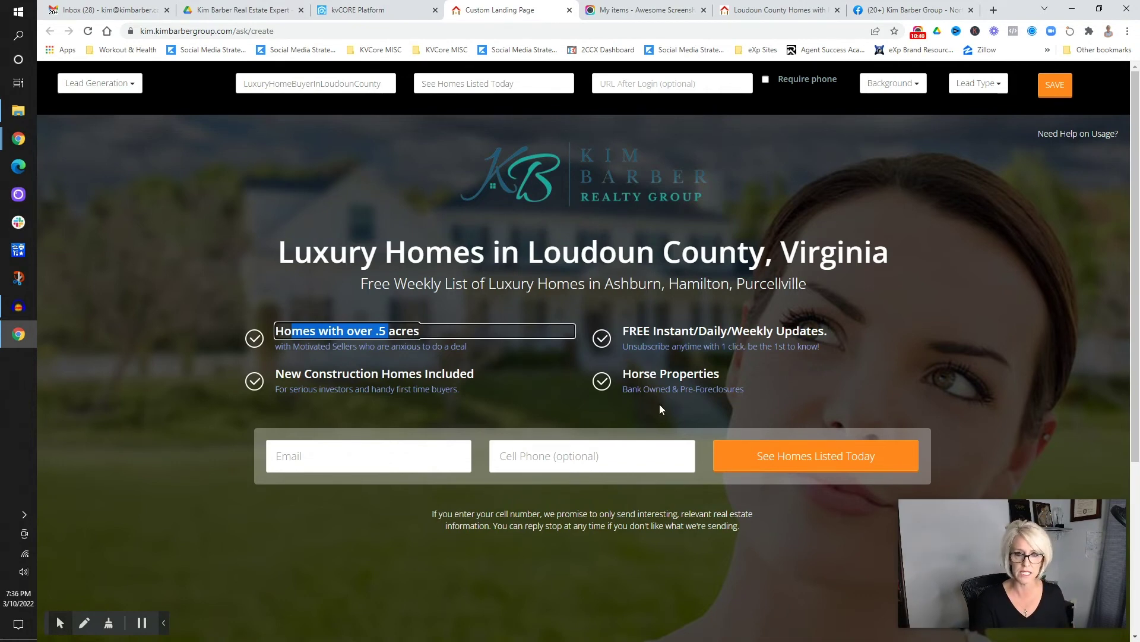
pyautogui.click(646, 389)
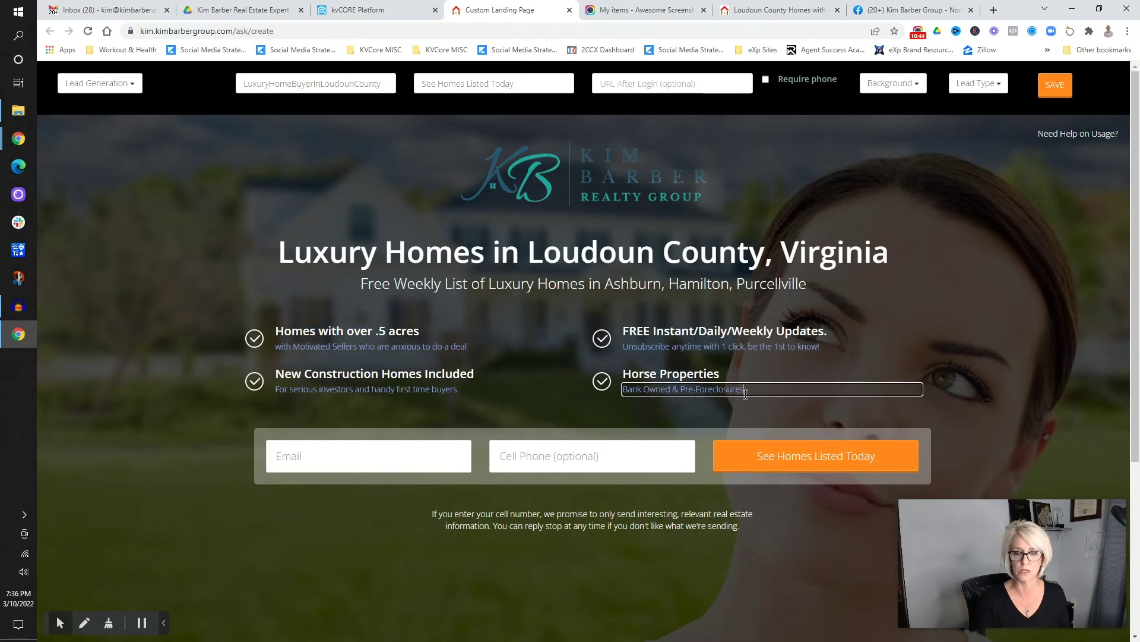
pyautogui.press('End')
pyautogui.write('Ibclud')
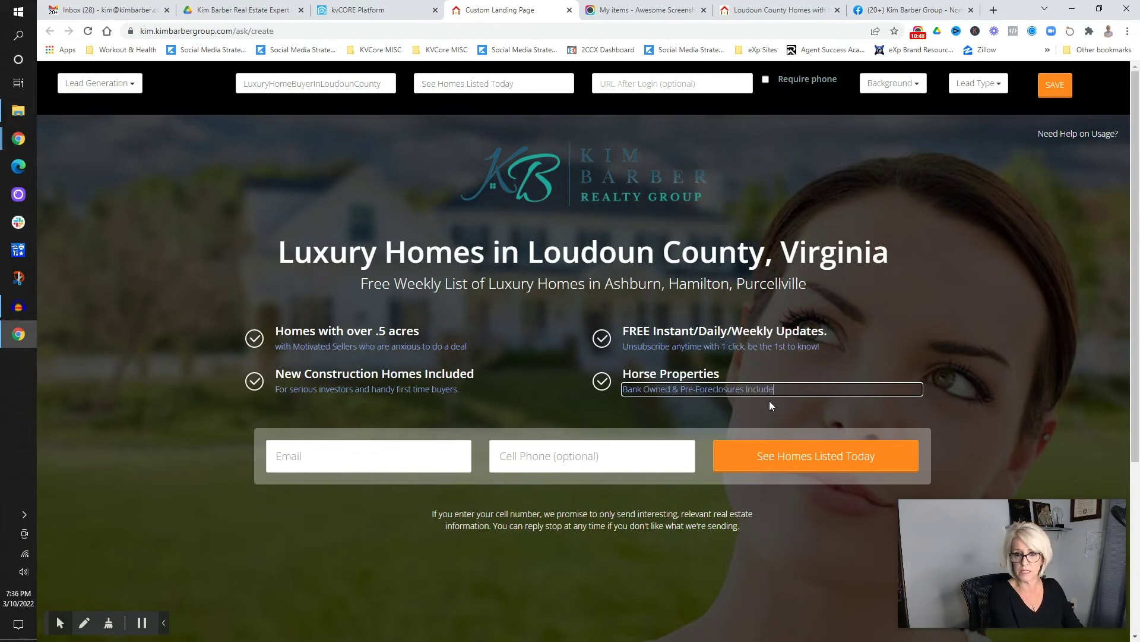
pyautogui.click(766, 183)
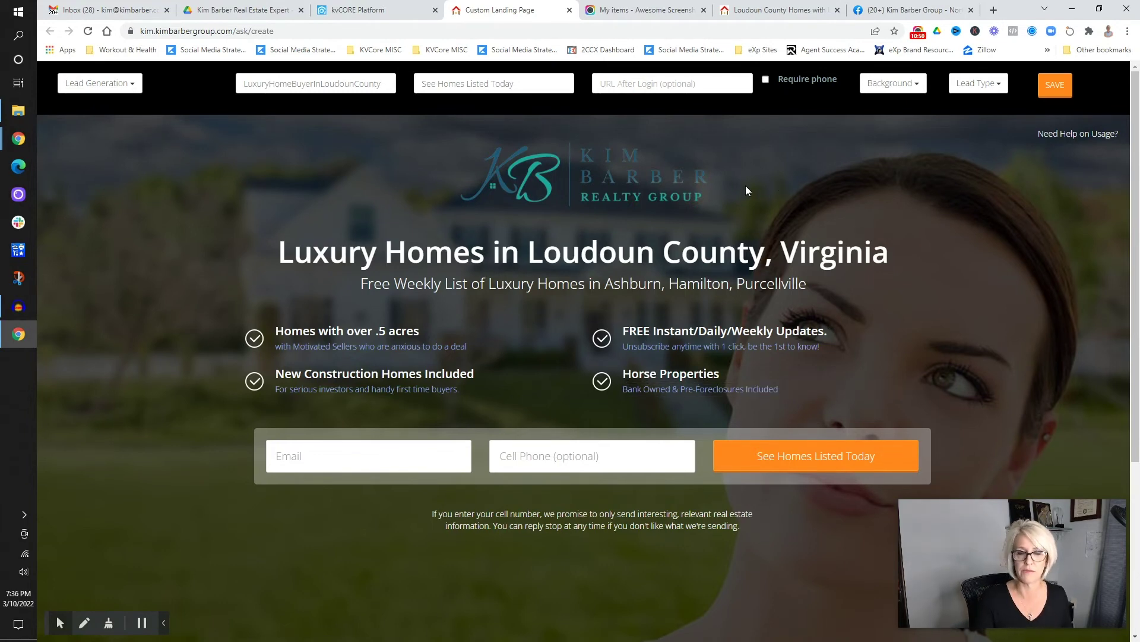
pyautogui.hotkey('ctrl', 'v')
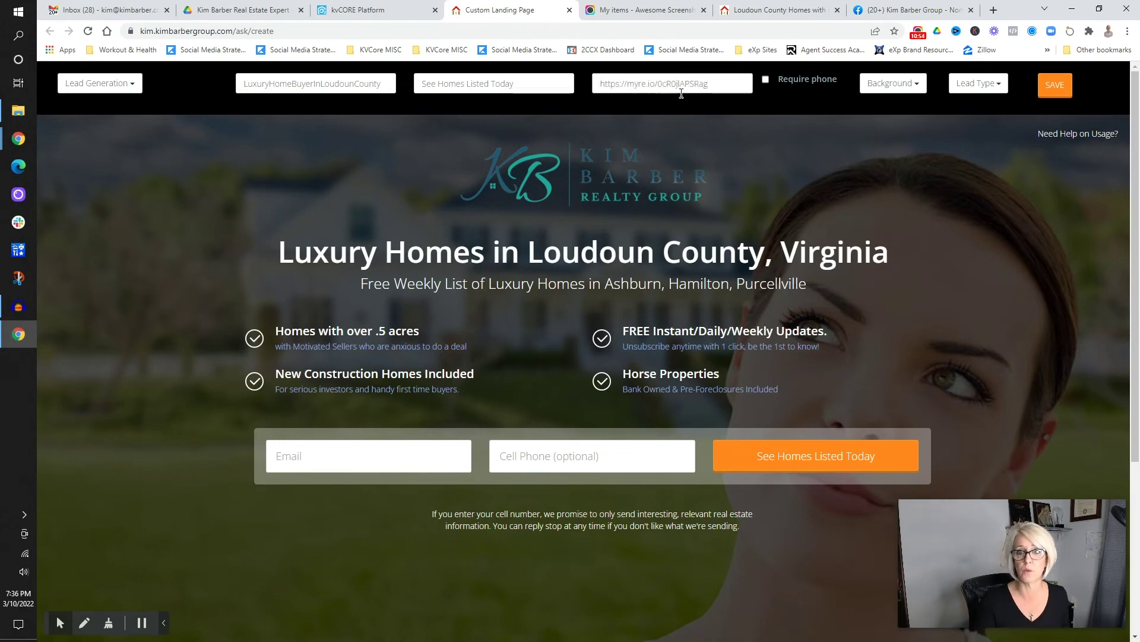
# Step: Compare the squeeze page's generated short link with the redirect URL entered on the landing page
pyautogui.click(356, 10)
pyautogui.click(805, 445)
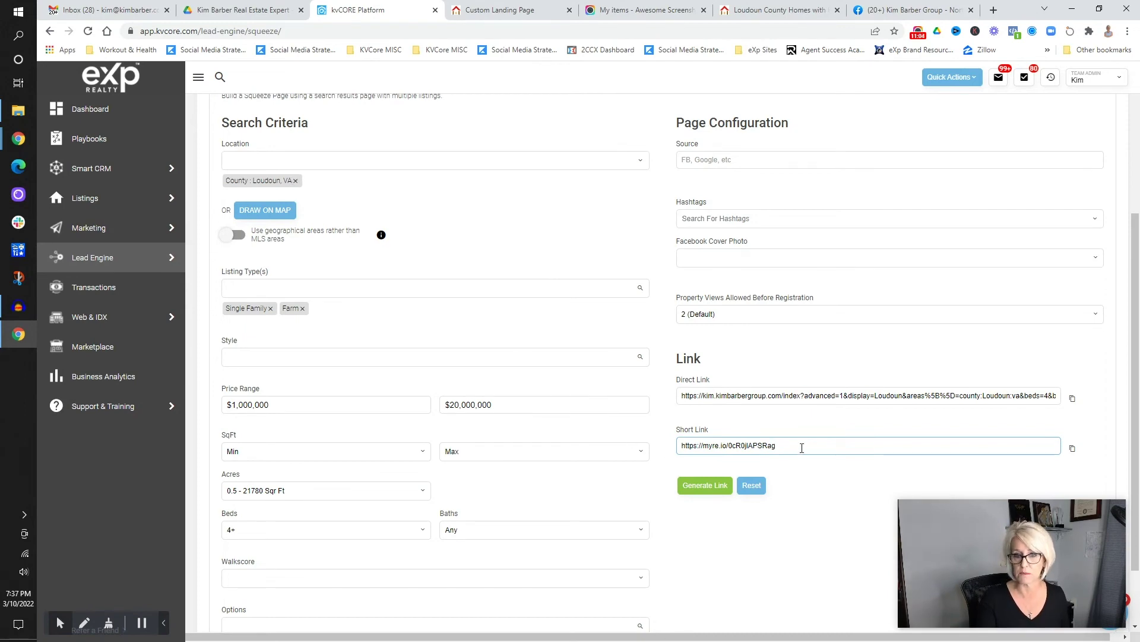
pyautogui.click(522, 10)
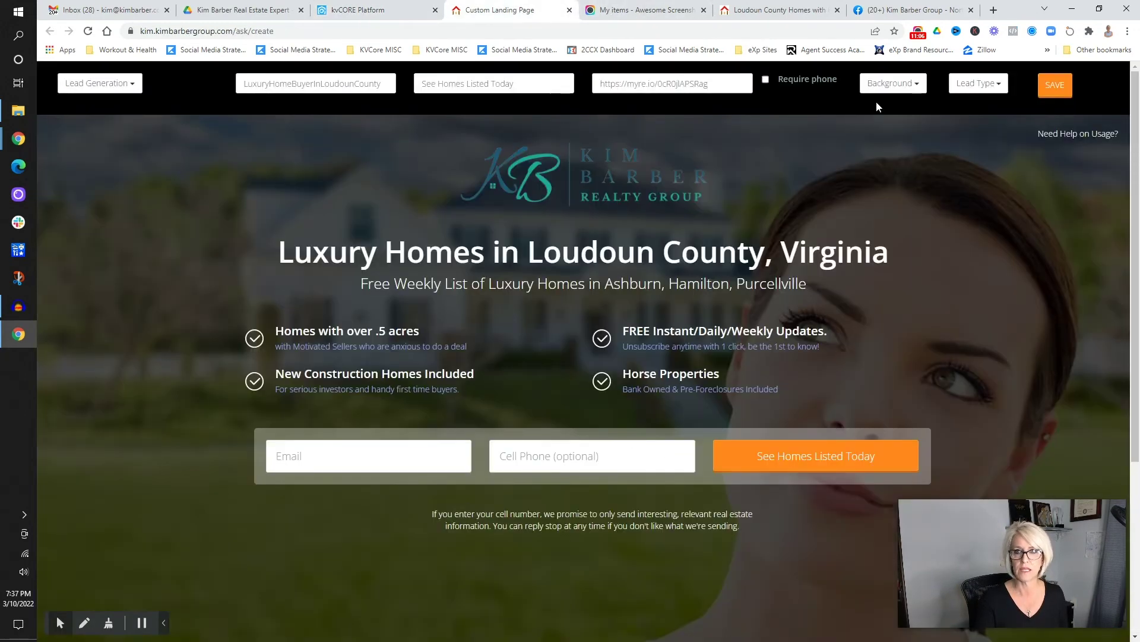
# Step: Set the landing page's background to Modern and its lead type to Buyer
pyautogui.click(901, 83)
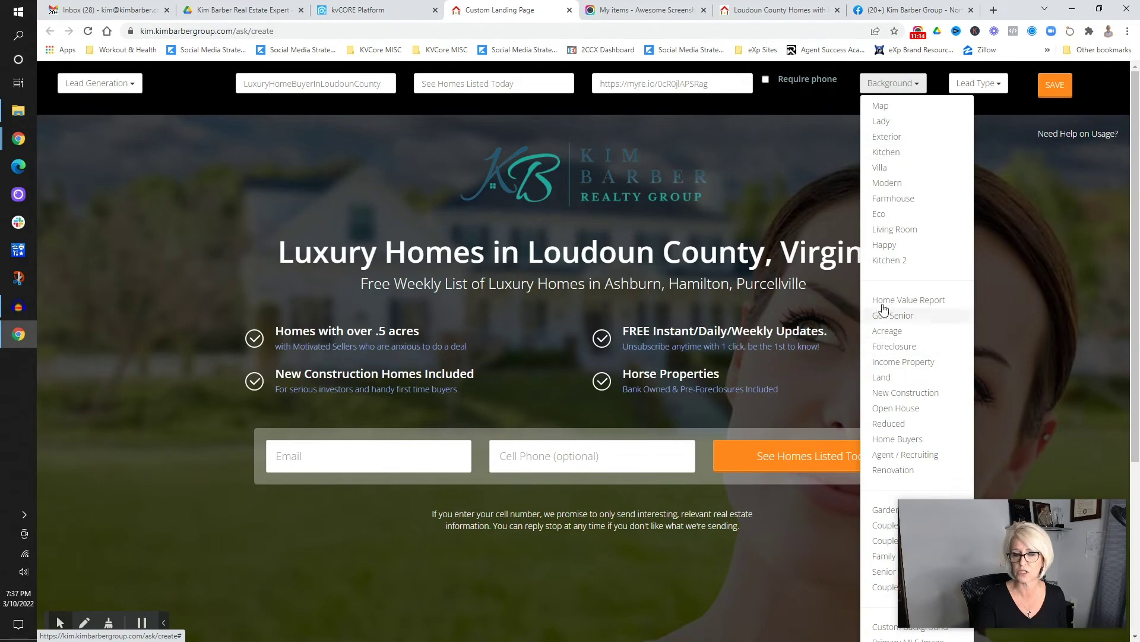
pyautogui.click(889, 189)
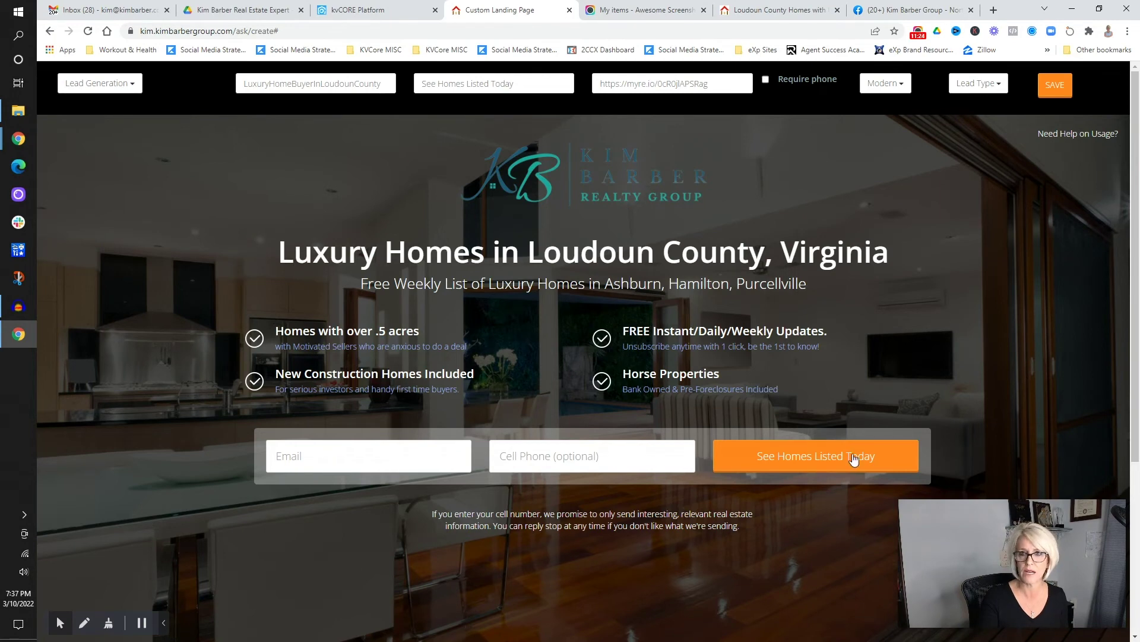
pyautogui.click(978, 83)
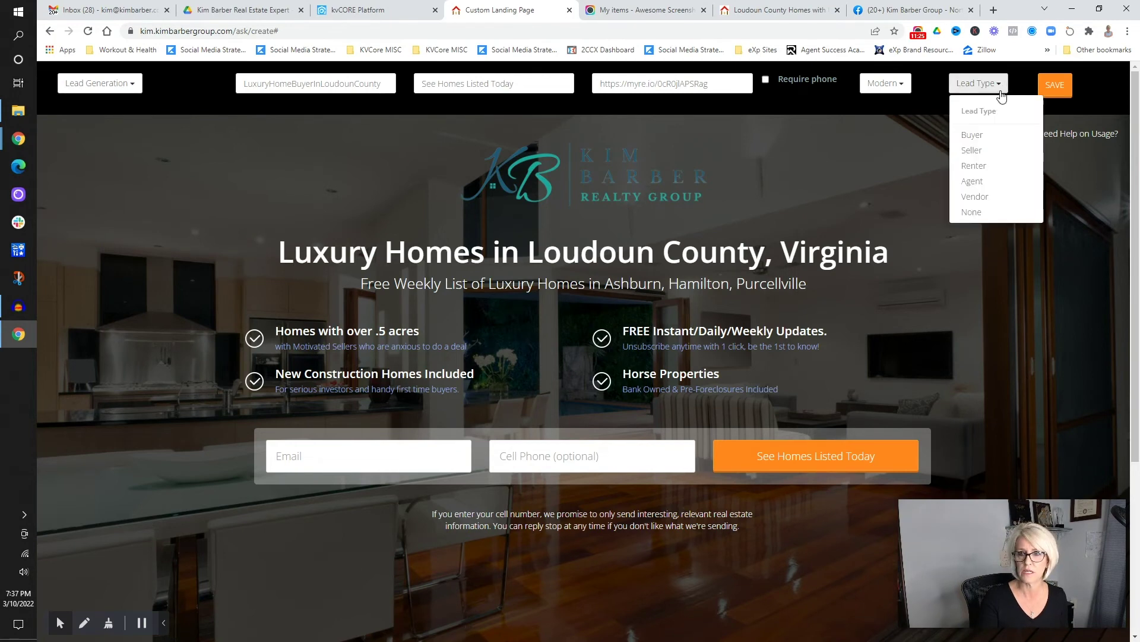
pyautogui.click(975, 135)
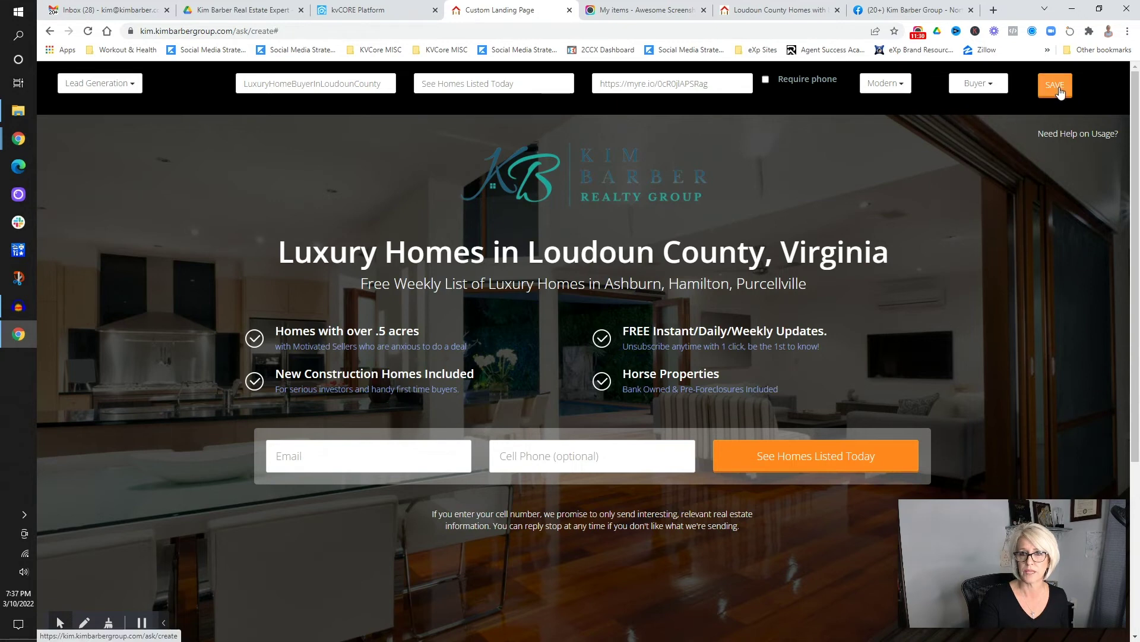
# Step: Make the phone number required on the landing page's form, then save the page and confirm its creation
pyautogui.click(309, 459)
pyautogui.click(522, 458)
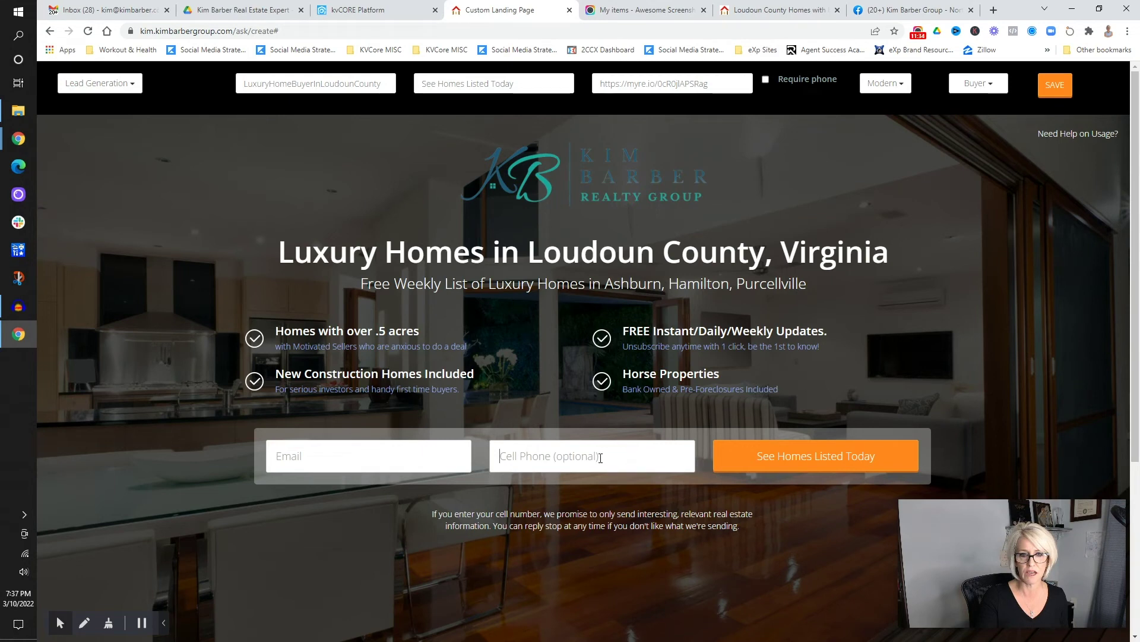
pyautogui.click(766, 79)
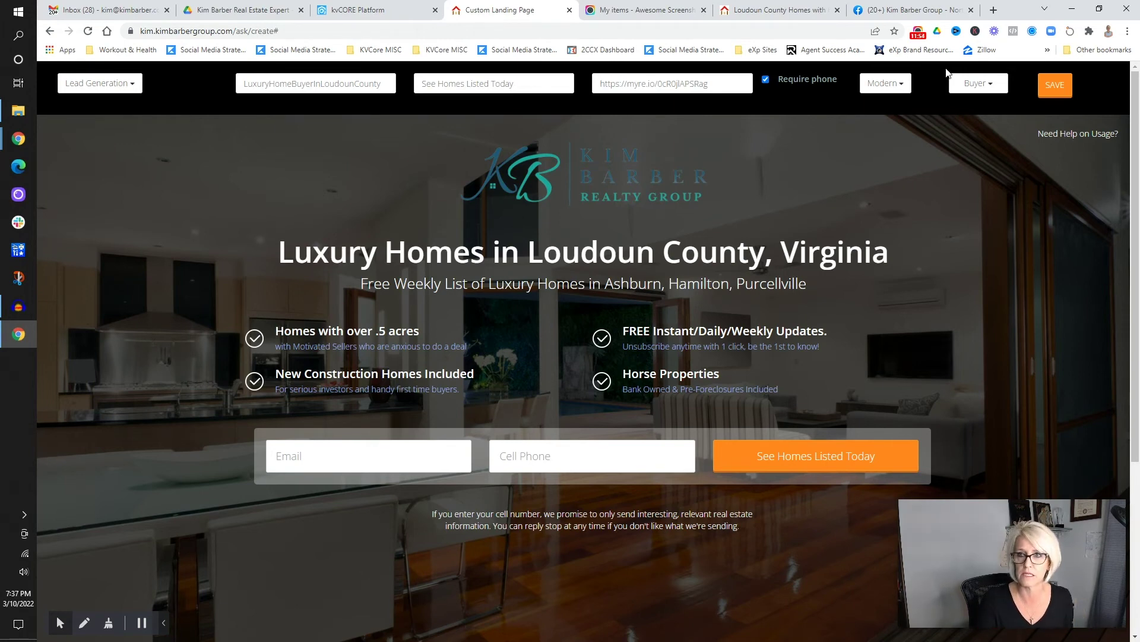
pyautogui.click(1056, 89)
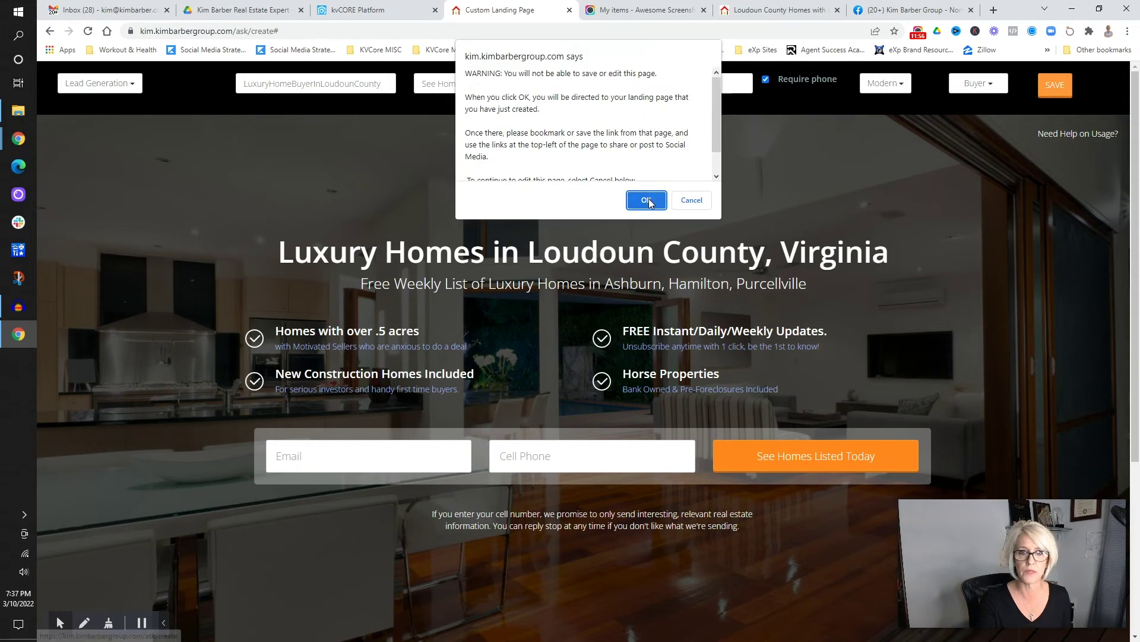
pyautogui.click(653, 200)
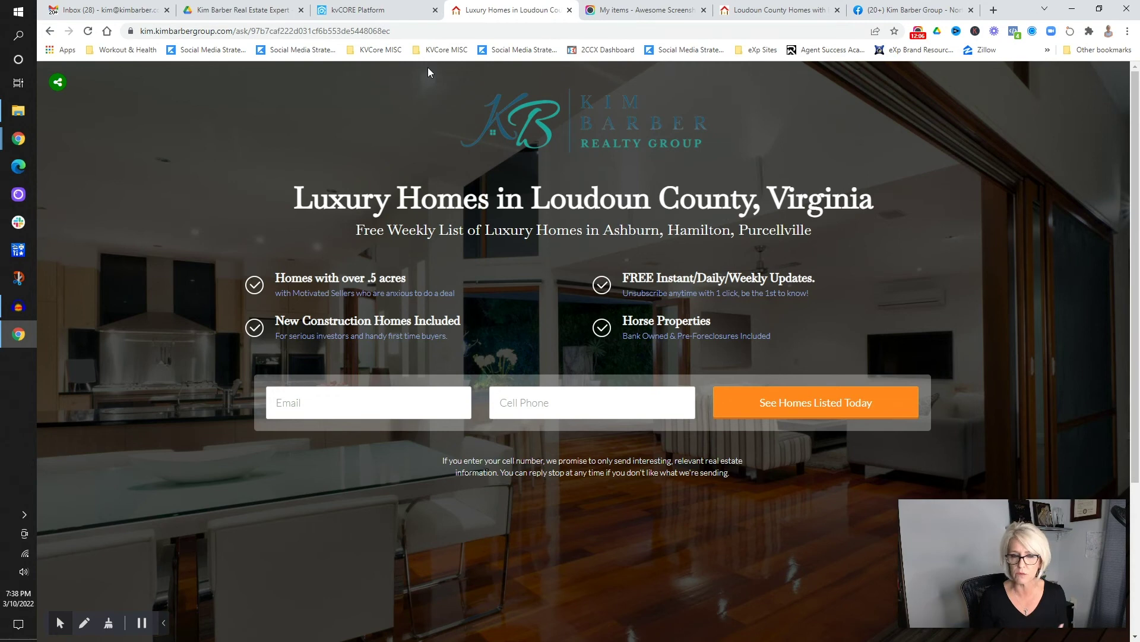
# Step: Copy the full web address of the published Loudoun County luxury homes landing page
pyautogui.click(407, 35)
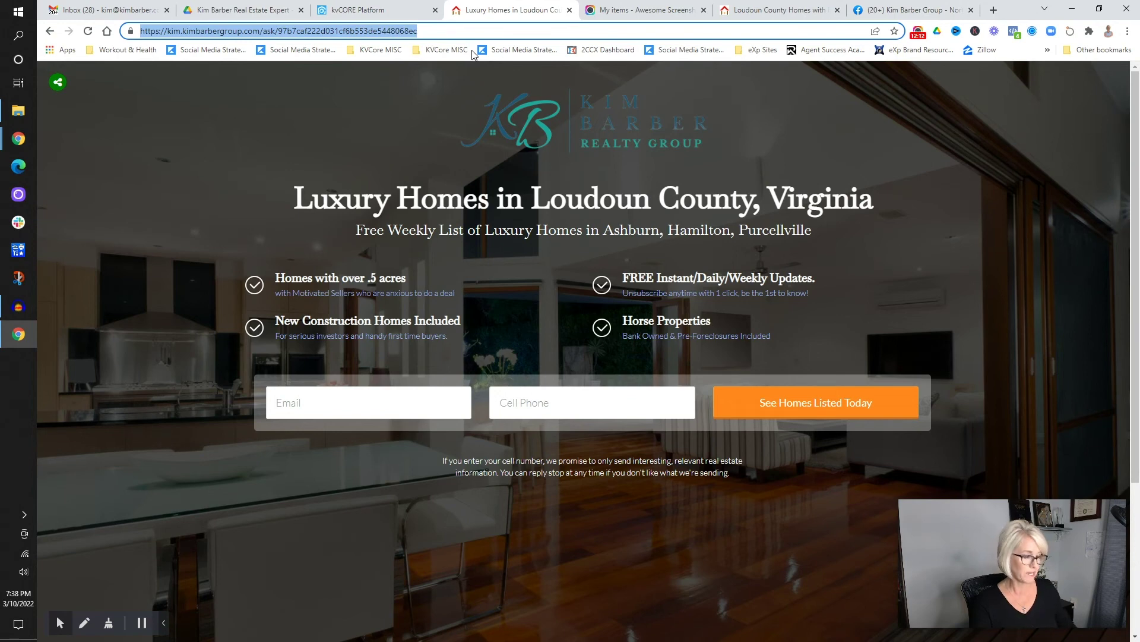
pyautogui.rightClick(391, 32)
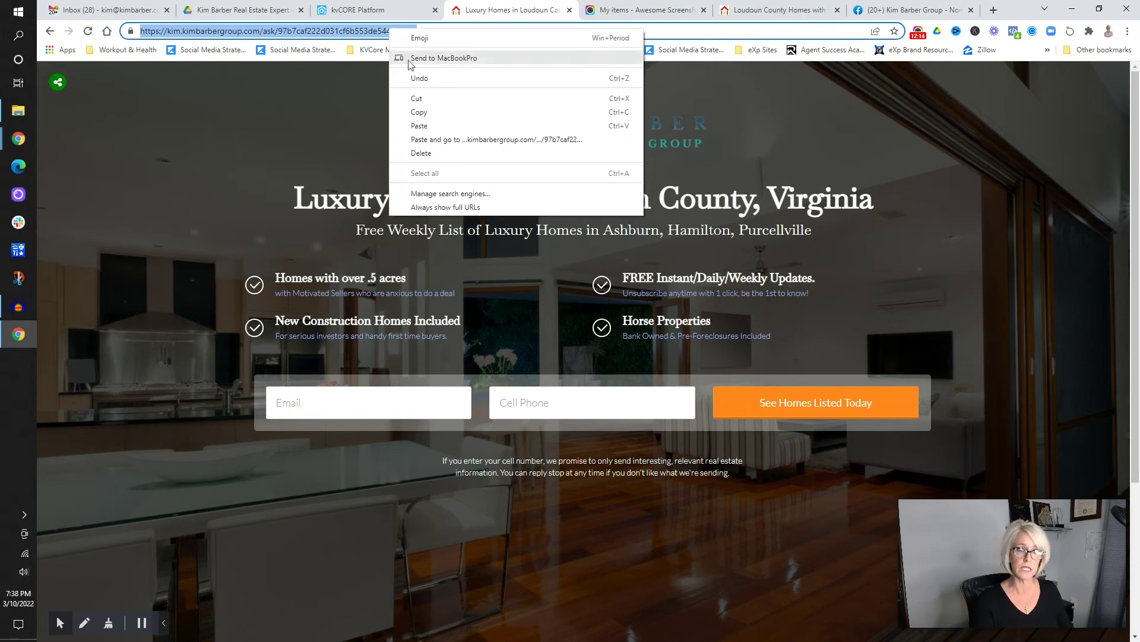
pyautogui.click(421, 112)
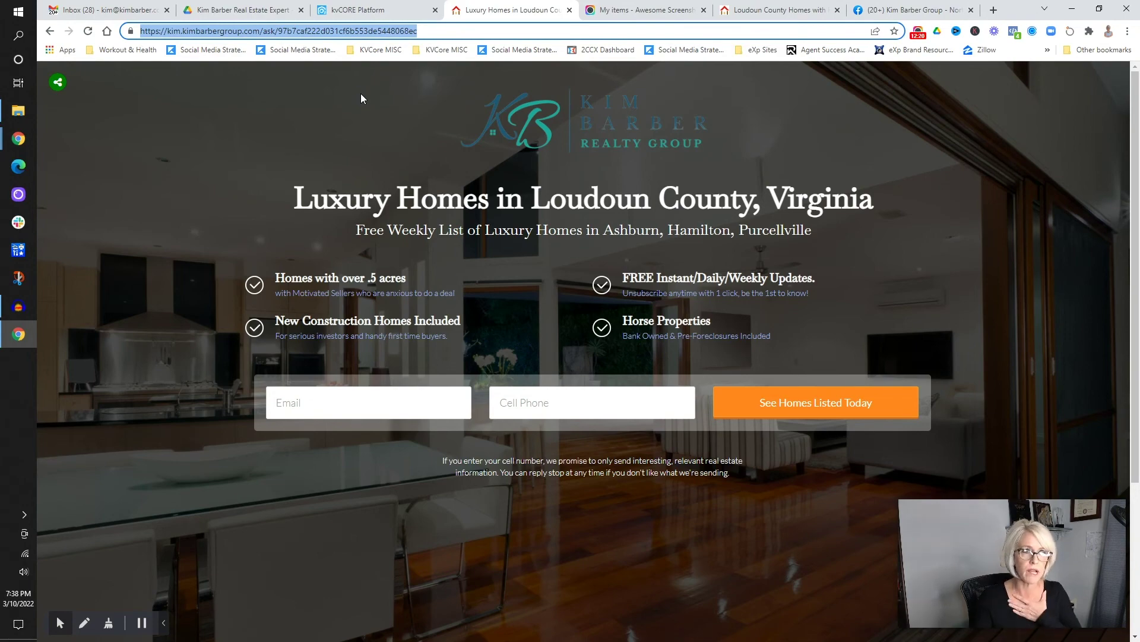
# Step: Open kvCORE's Website Manager and review the website content and custom pages sections
pyautogui.click(258, 13)
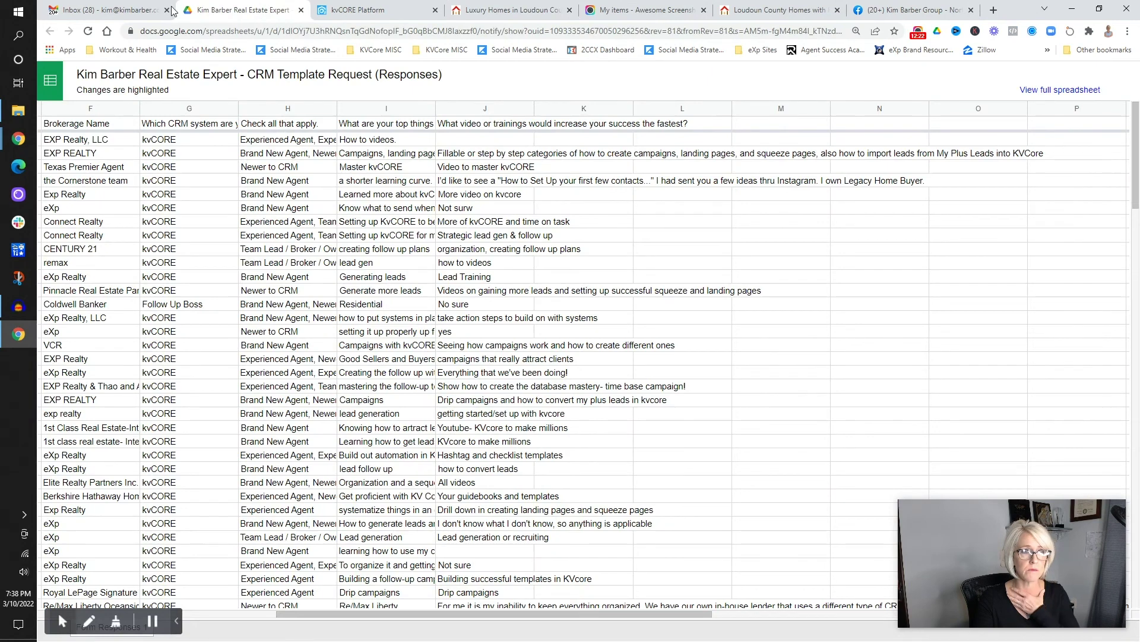
pyautogui.click(383, 15)
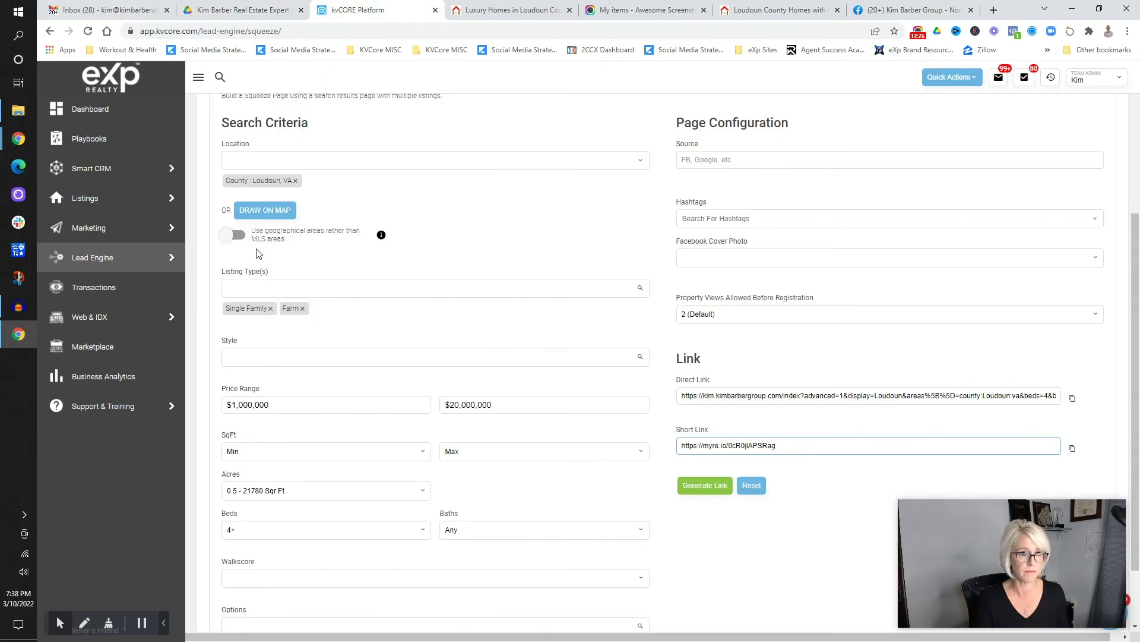
pyautogui.moveTo(141, 309)
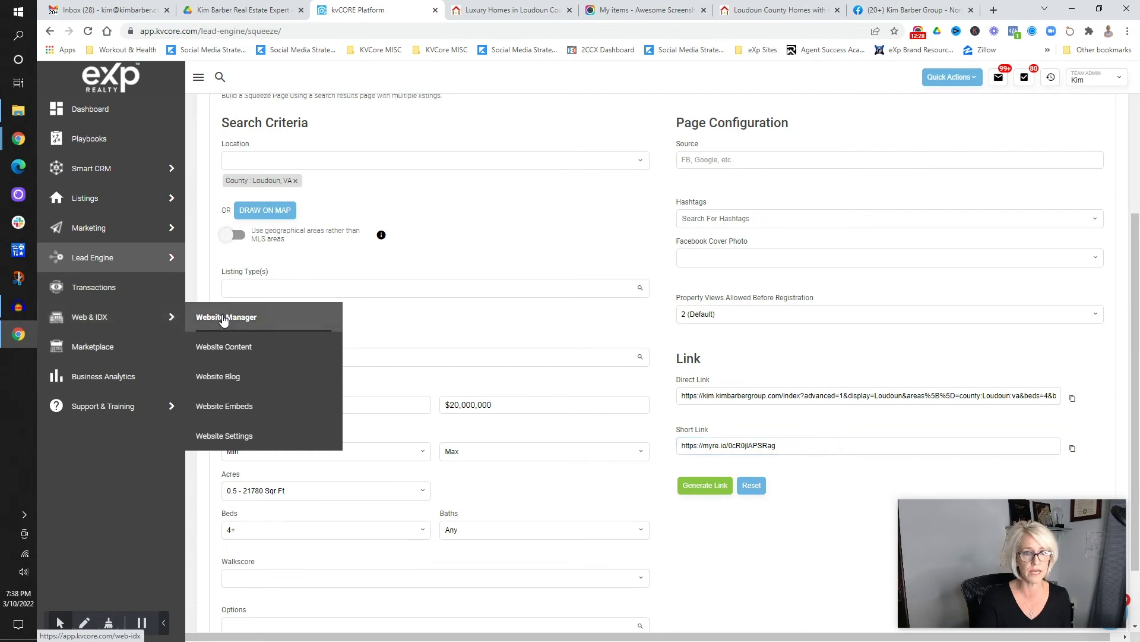
pyautogui.click(238, 317)
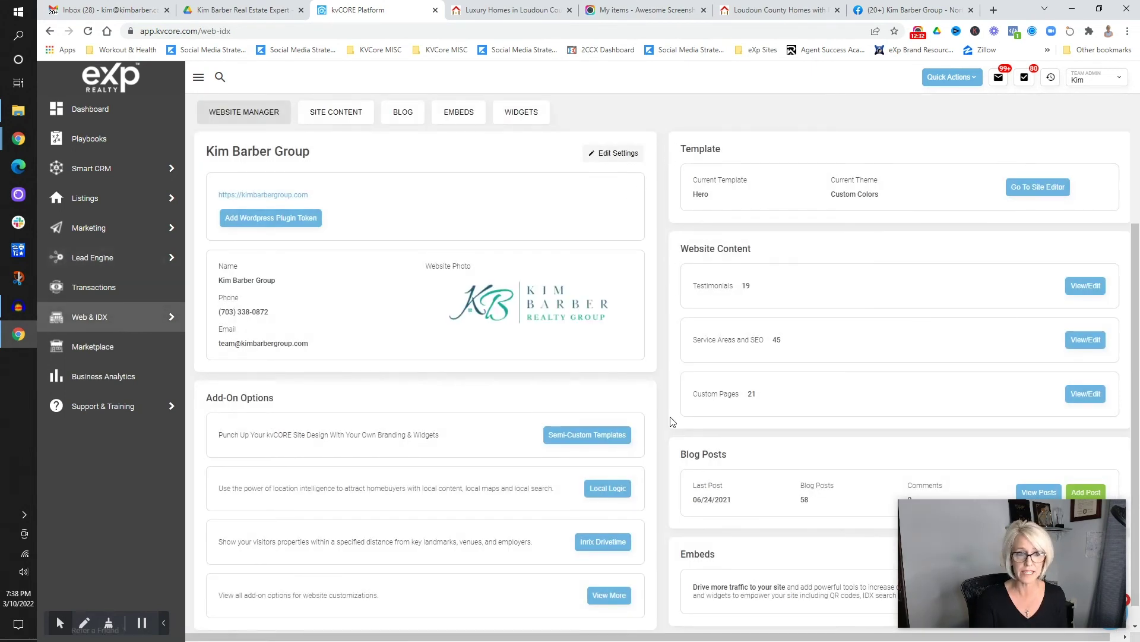
pyautogui.scroll(-1, 673, 421)
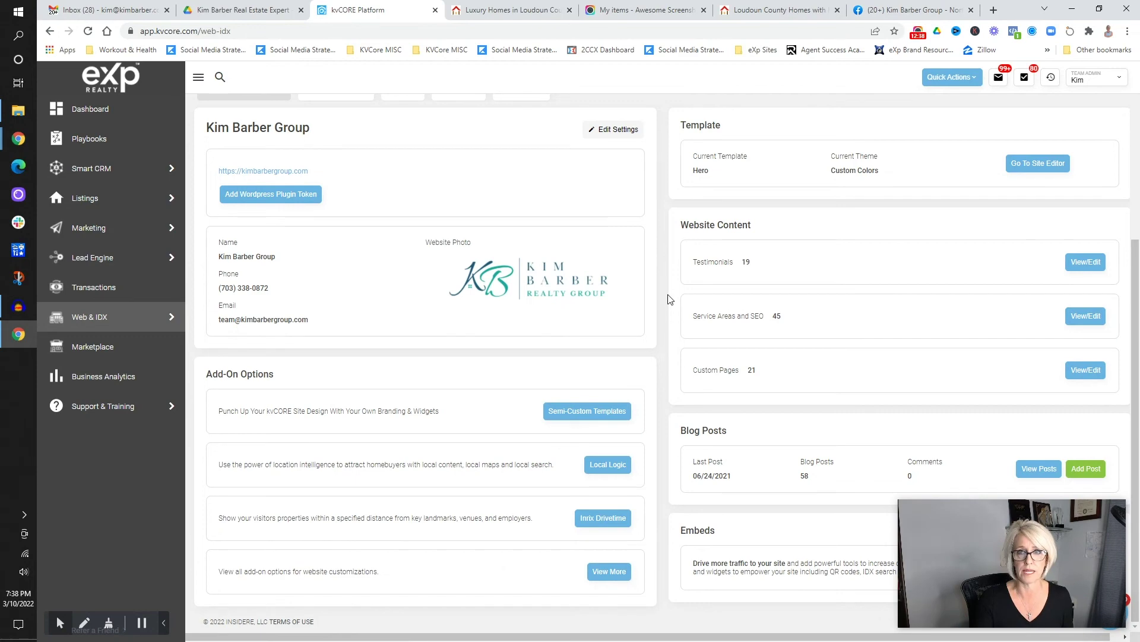
# Step: Open kimbarbergroup.com in a new browser tab and expand the site's Buying menu
pyautogui.click(794, 13)
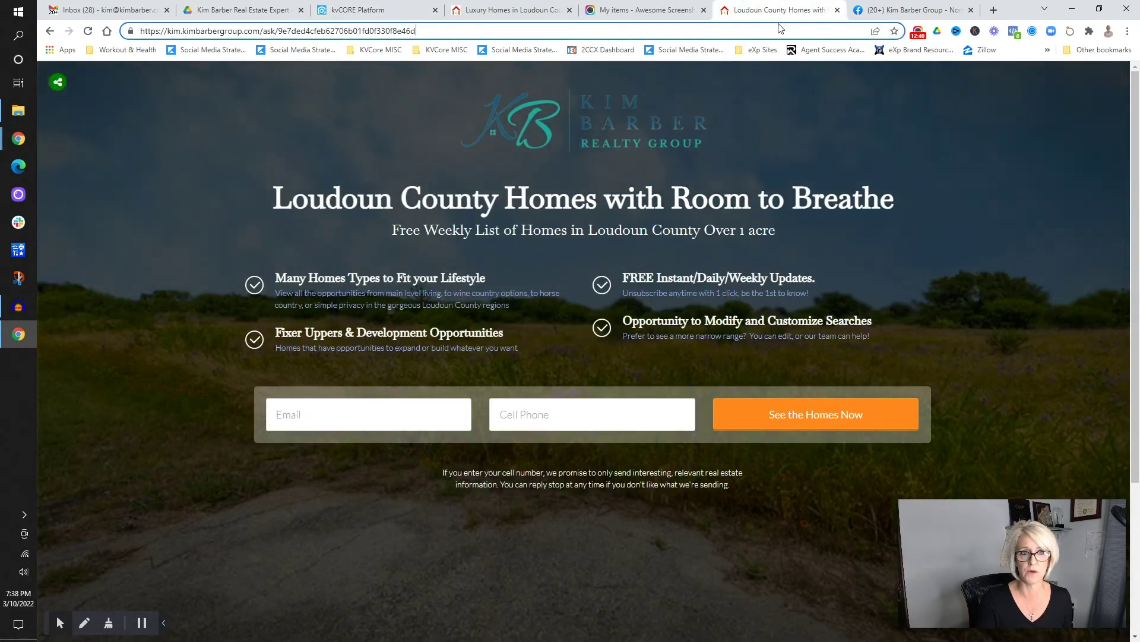
pyautogui.click(994, 10)
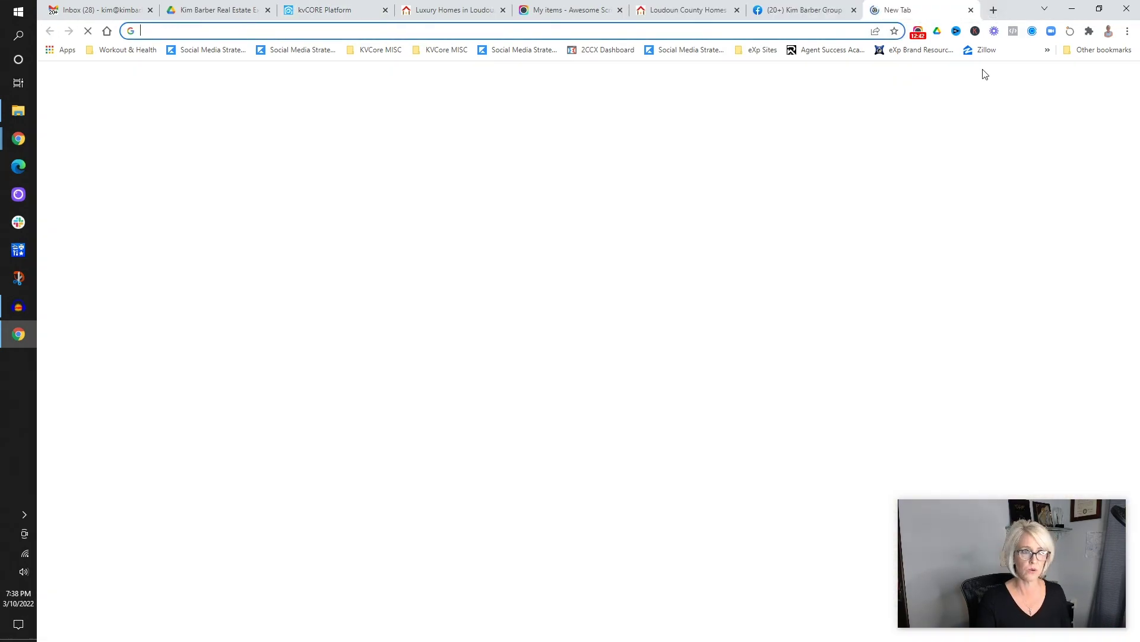
pyautogui.write('kim')
pyautogui.press('Return')
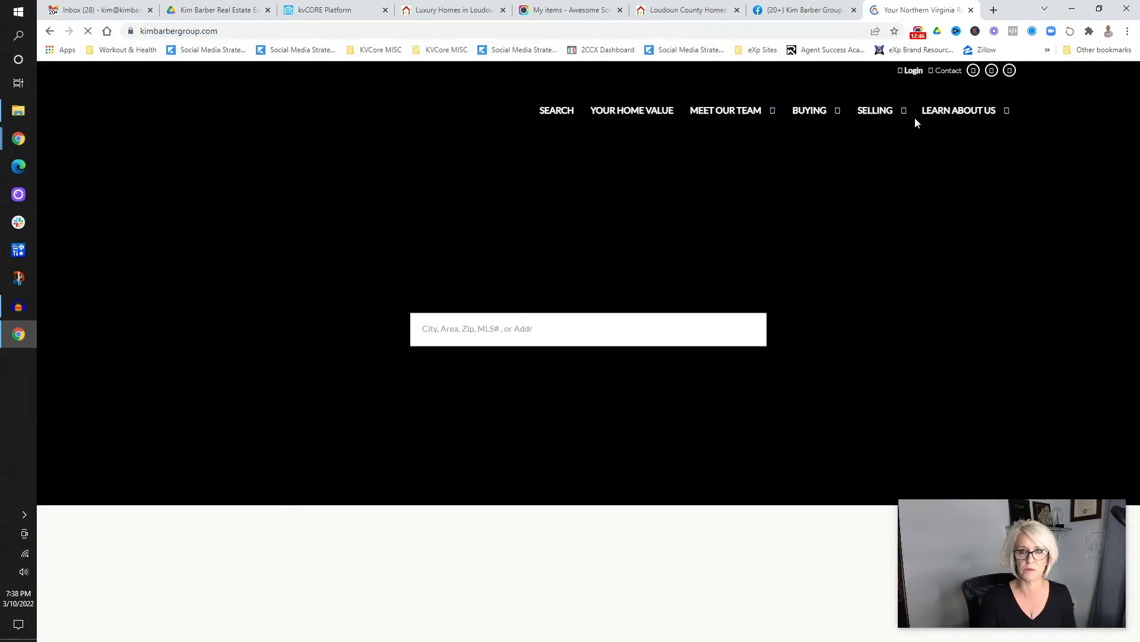
pyautogui.moveTo(834, 115)
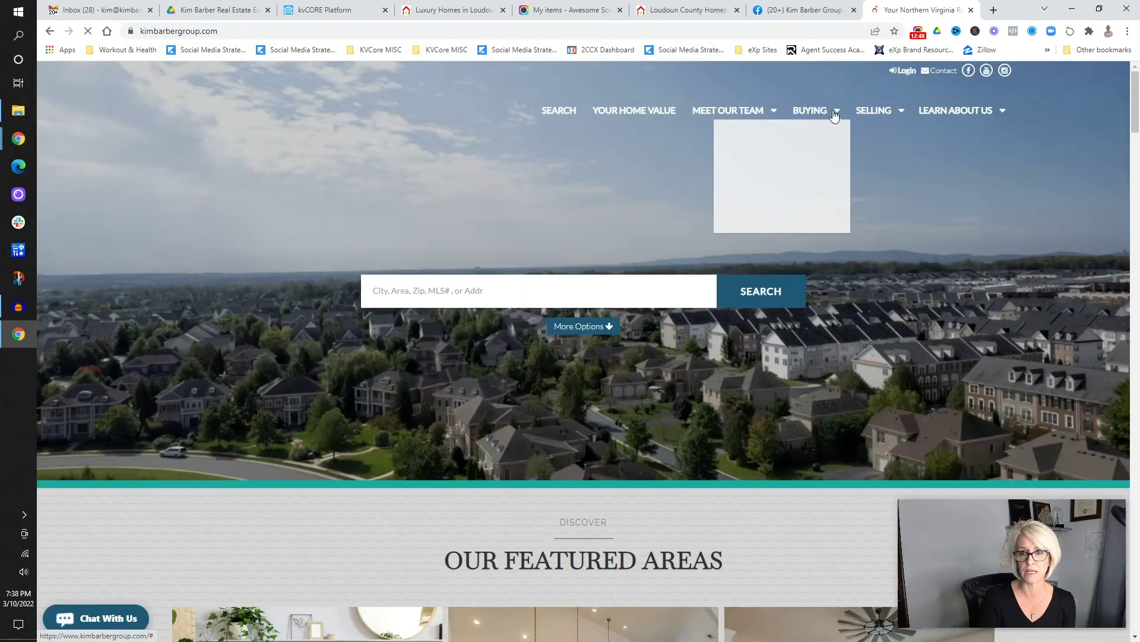